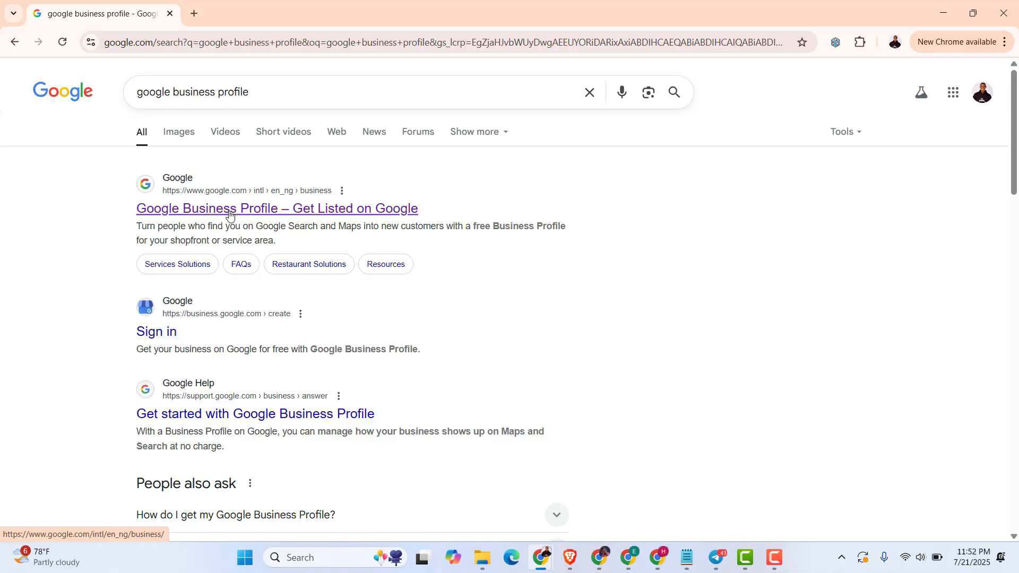
# Open the 'Google Business Profile – Get Listed on Google' search result
pyautogui.click(229, 210)
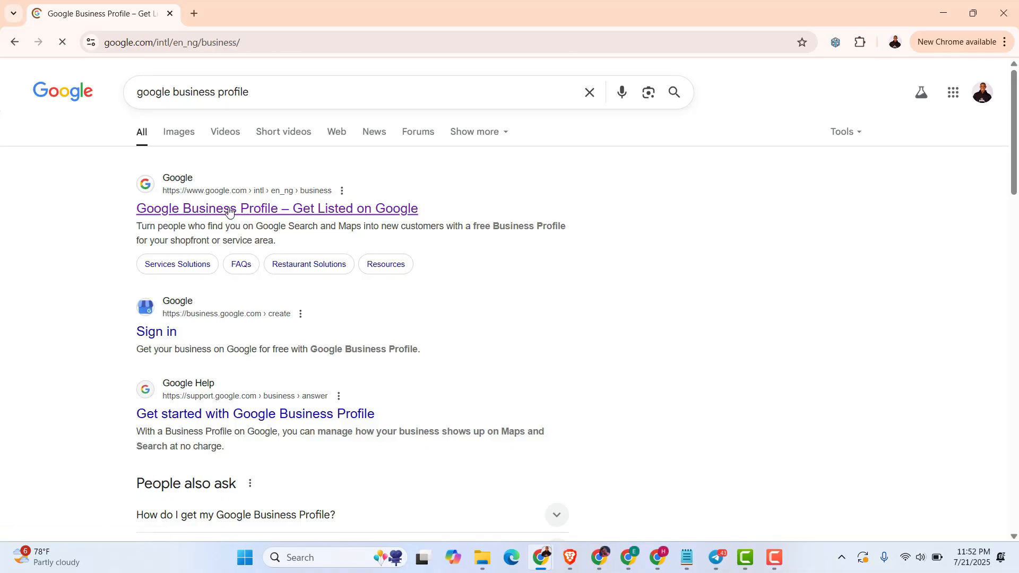
# Look over the landing page, then start creating a profile with Manage now
pyautogui.scroll(-5, 448, 315)
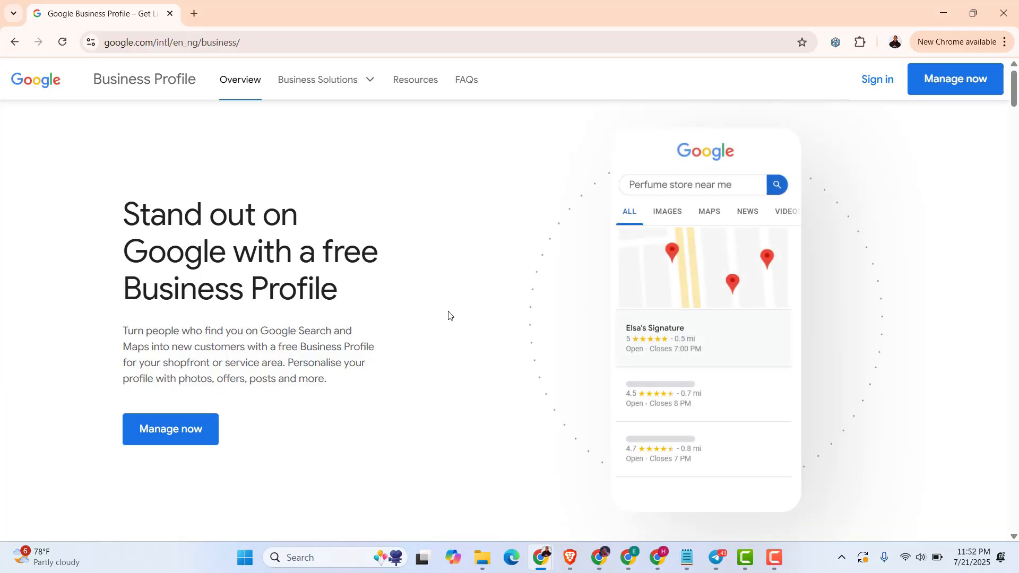
pyautogui.scroll(-3, 448, 316)
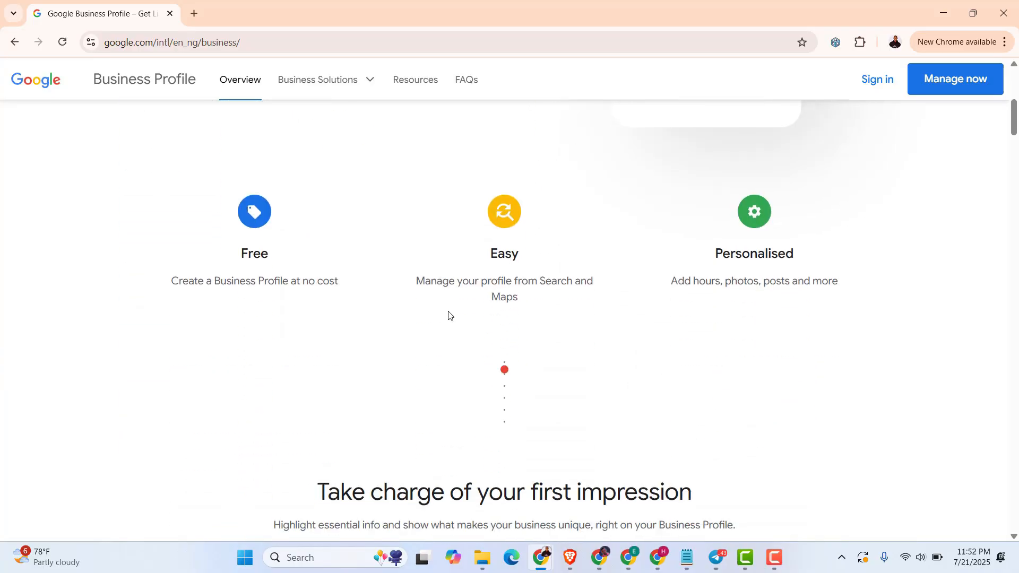
pyautogui.scroll(8, 448, 316)
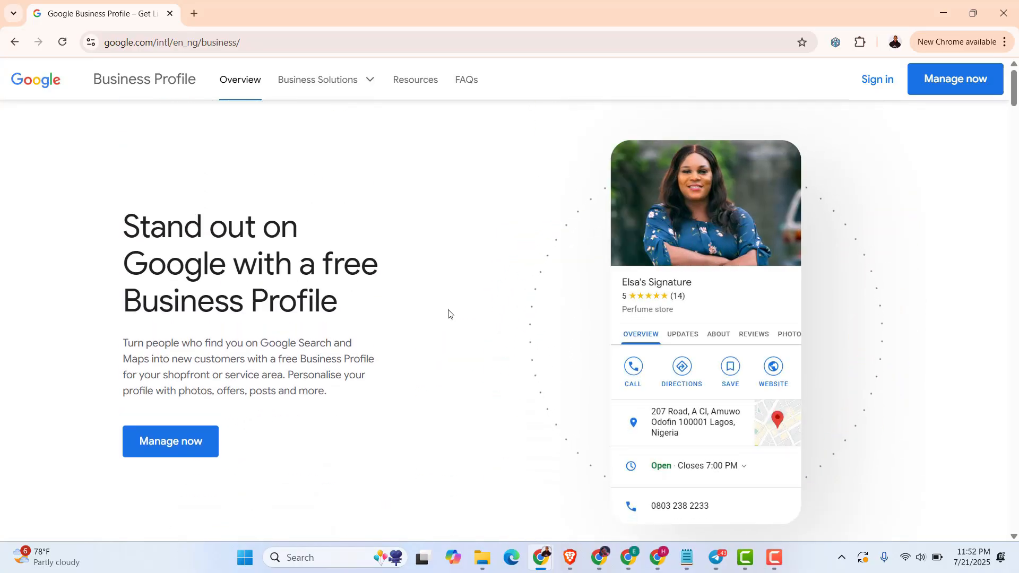
pyautogui.scroll(-7, 448, 314)
pyautogui.scroll(5, 448, 314)
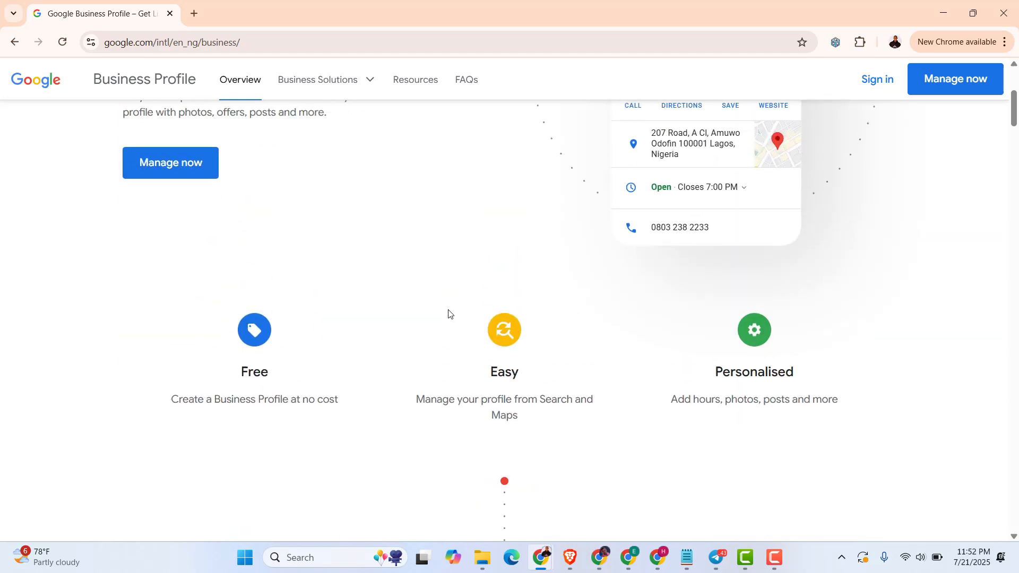
pyautogui.scroll(2, 448, 314)
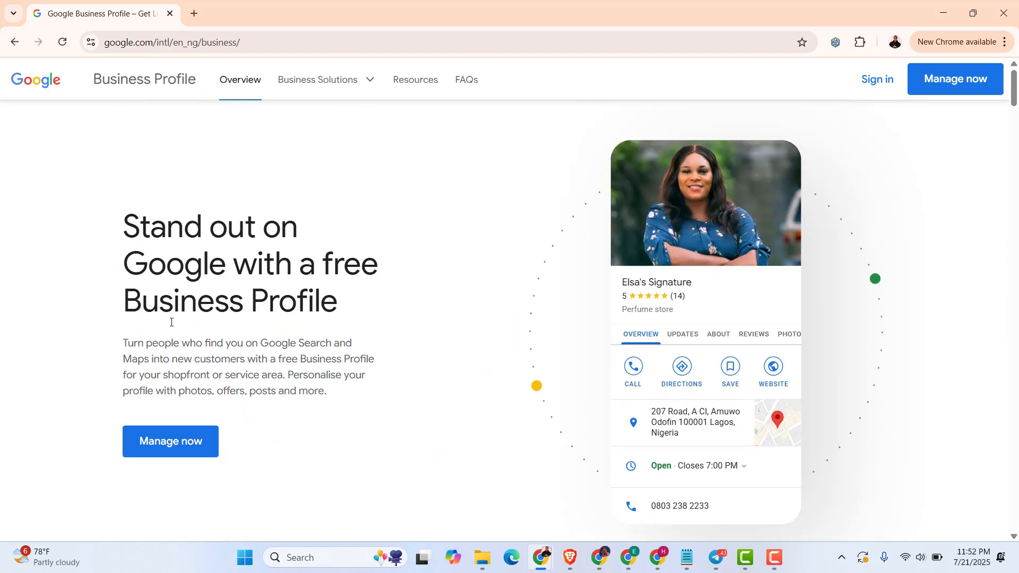
pyautogui.click(173, 450)
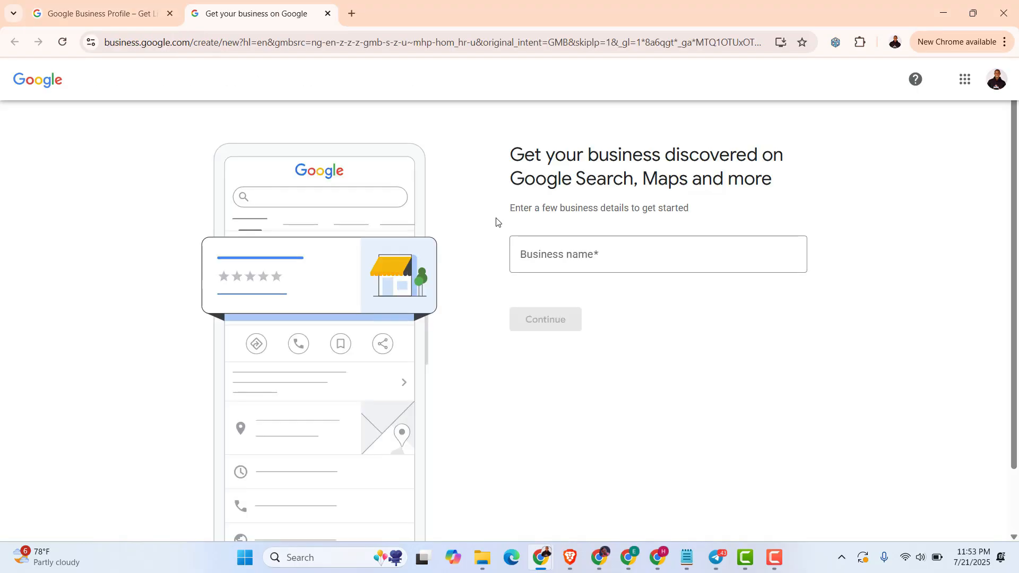
# Paste in the business name and submit it
pyautogui.click(555, 259)
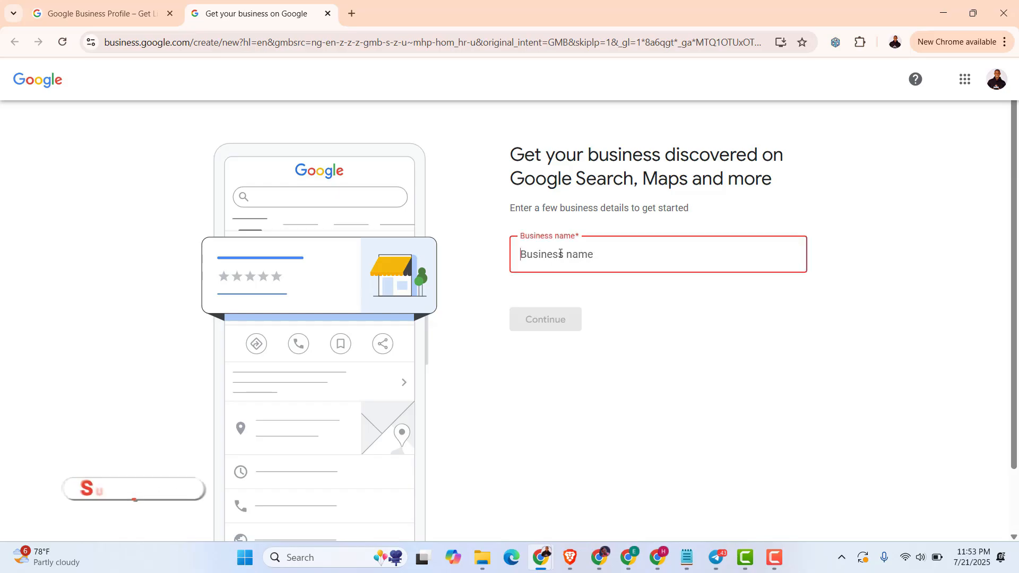
pyautogui.write('Ernest Chuks Tech')
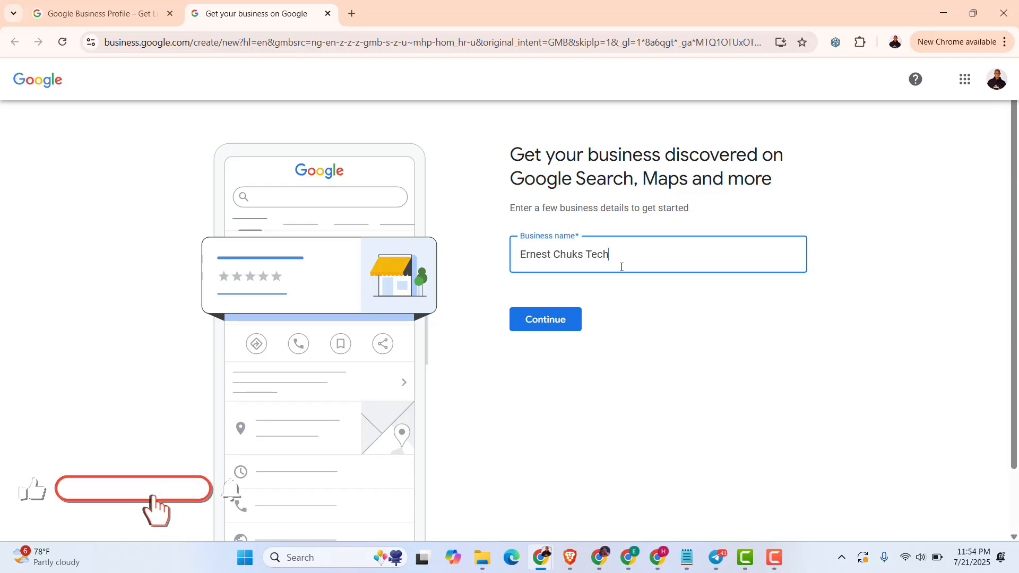
pyautogui.click(547, 322)
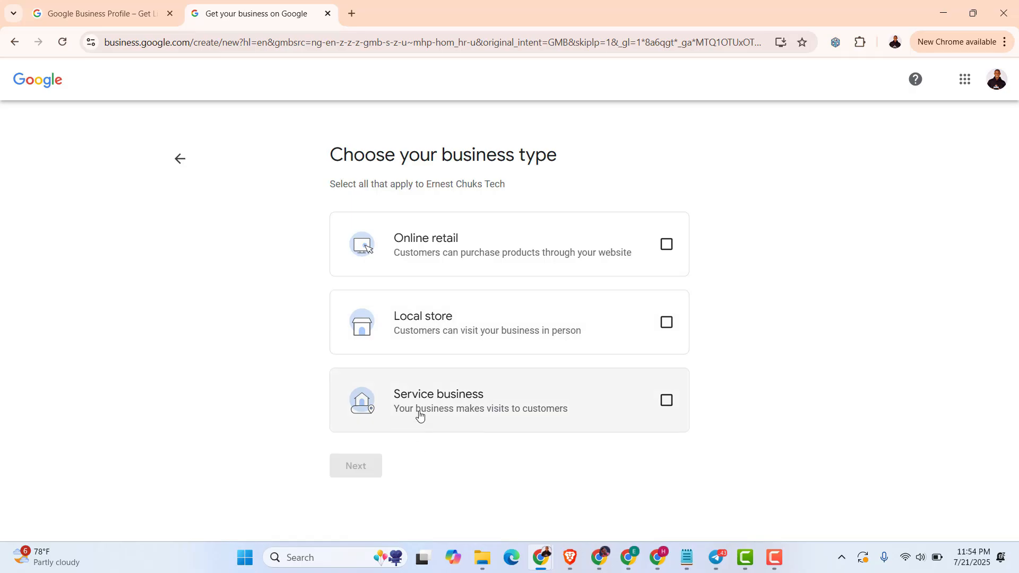
# Choose Service business and Online retail as the business types, then begin the website entry
pyautogui.click(666, 405)
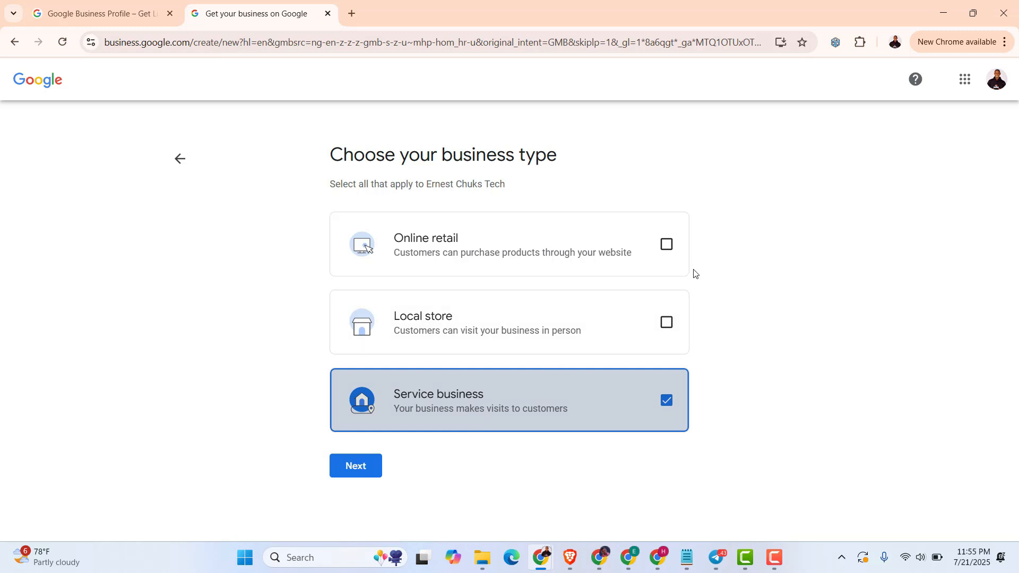
pyautogui.click(667, 247)
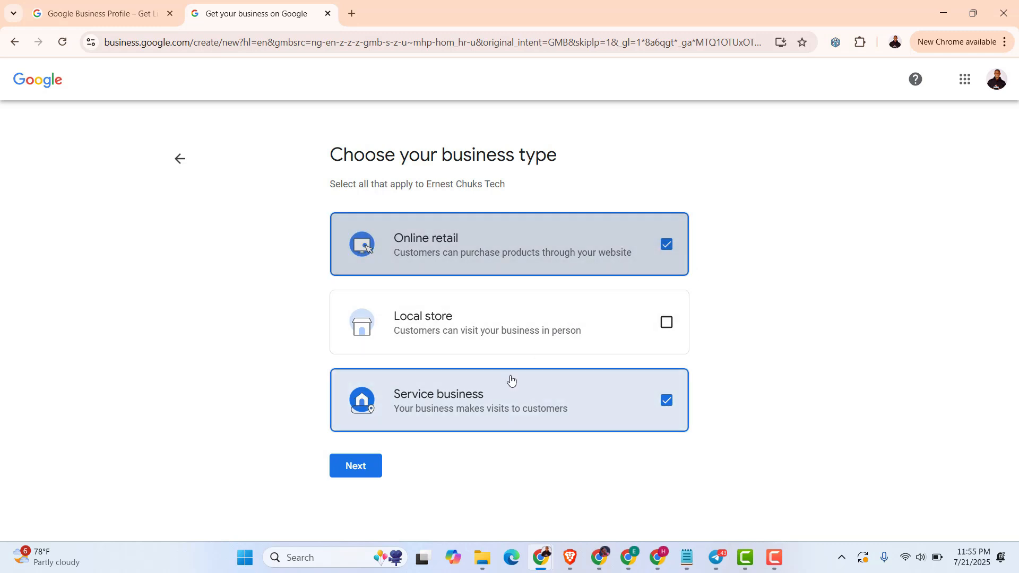
pyautogui.click(352, 468)
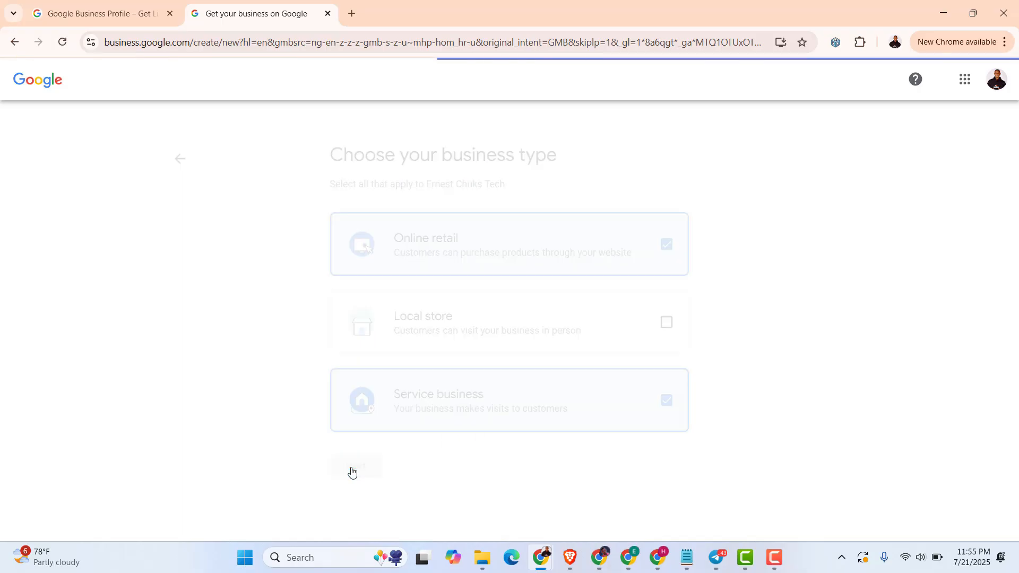
pyautogui.click(563, 246)
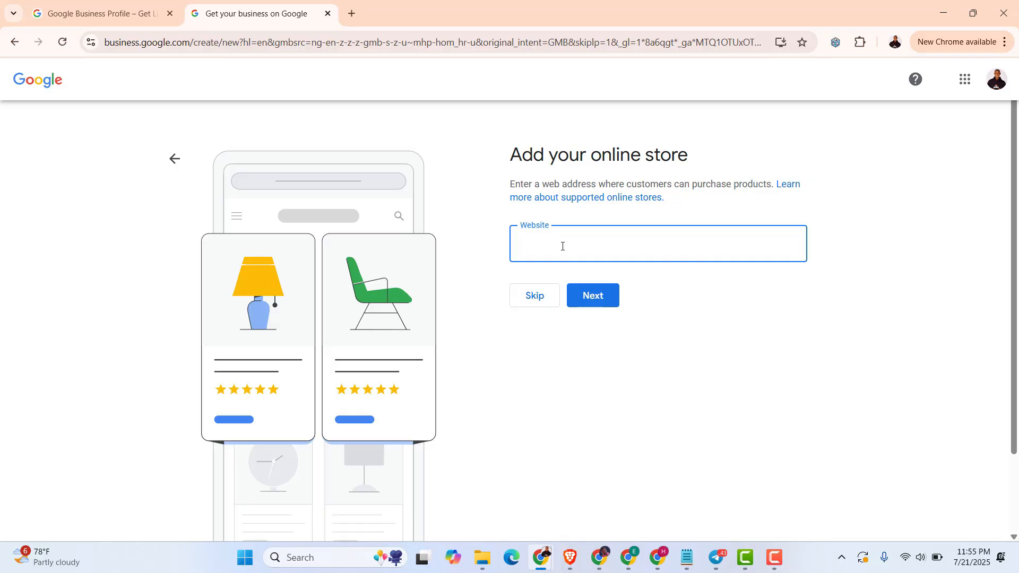
# Enter ernestchukstech.com as the online store website and continue
pyautogui.write('ernestchukstech.com')
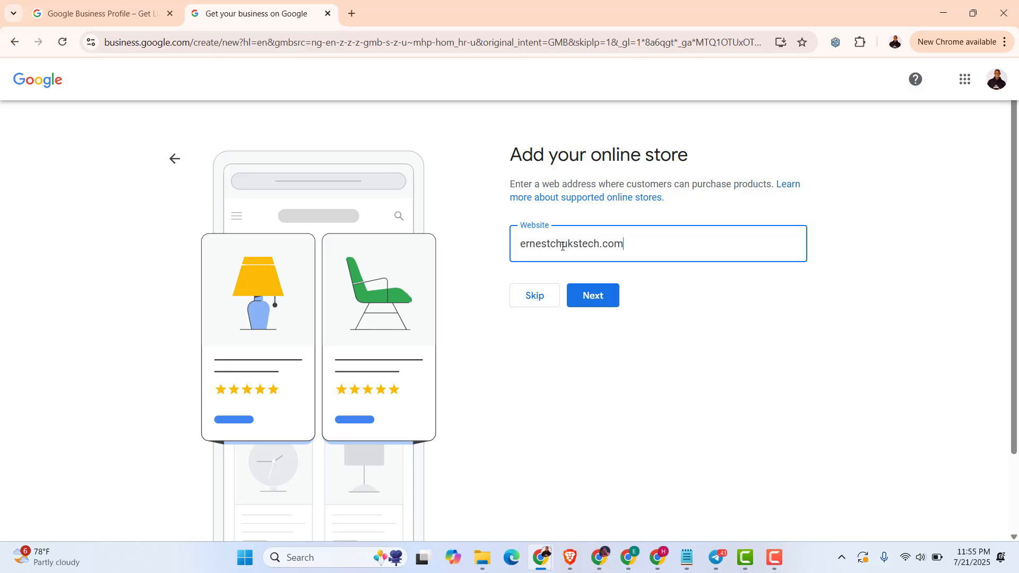
pyautogui.click(591, 301)
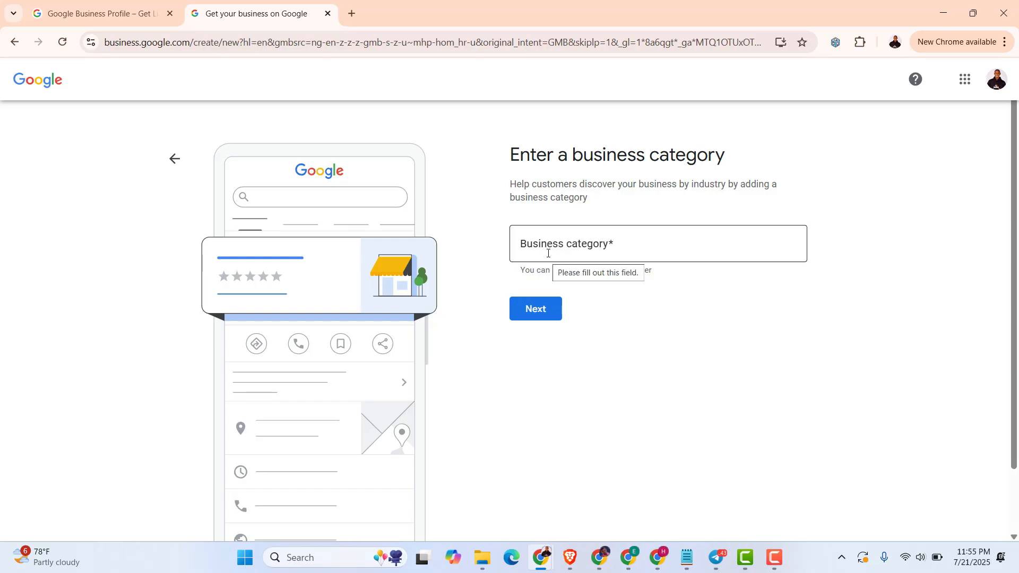
# Replace the mistyped 'digital agencuy' with 'Web design' and submit the Website designer category
pyautogui.click(548, 253)
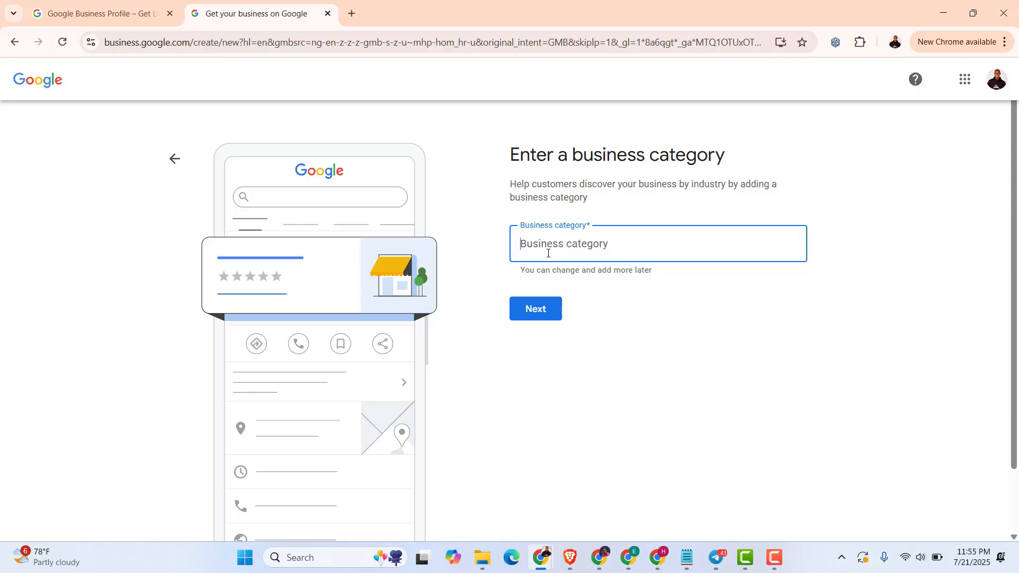
pyautogui.write('digital ag')
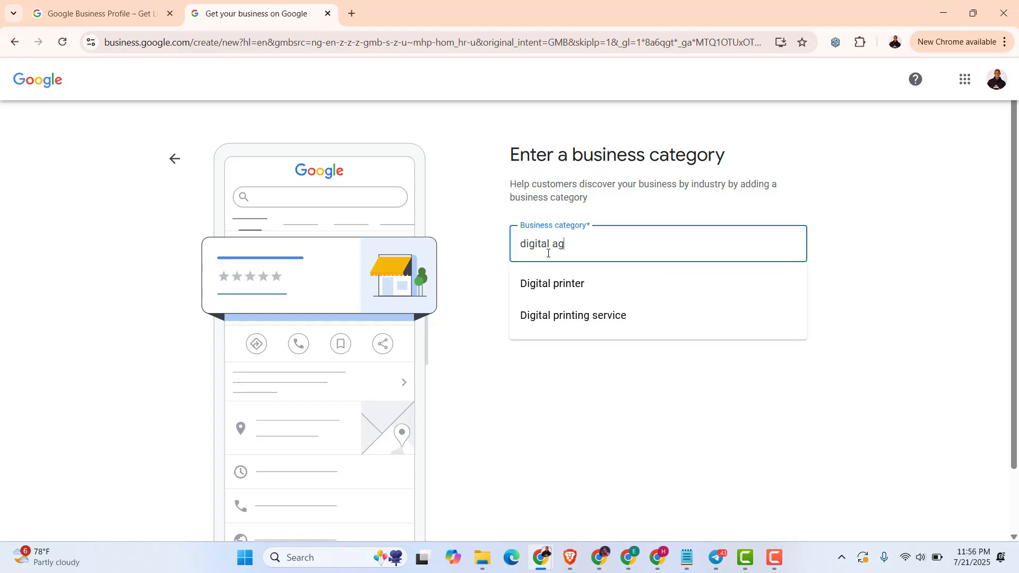
pyautogui.write('enc')
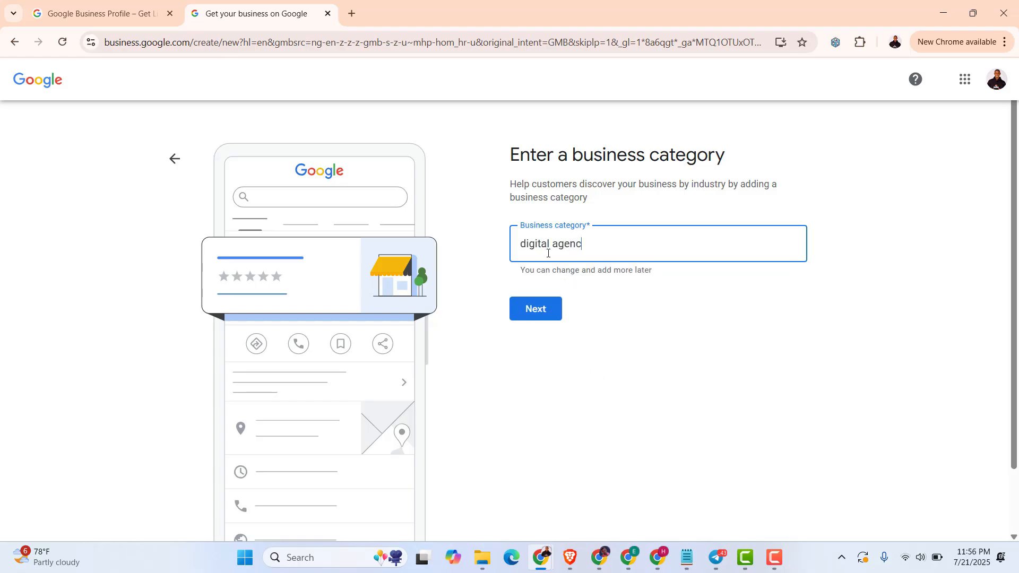
pyautogui.write('uy')
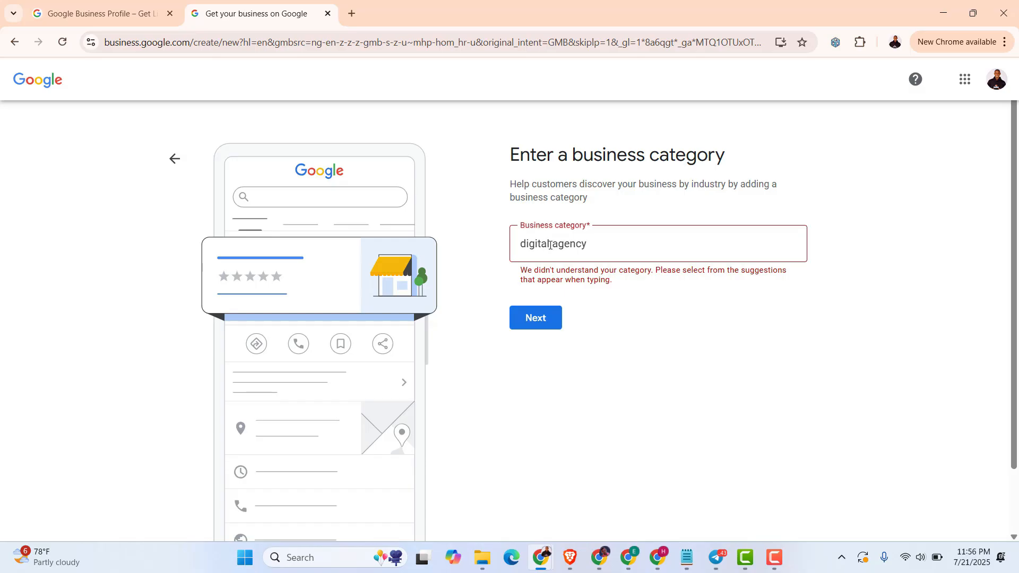
pyautogui.tripleClick(552, 243)
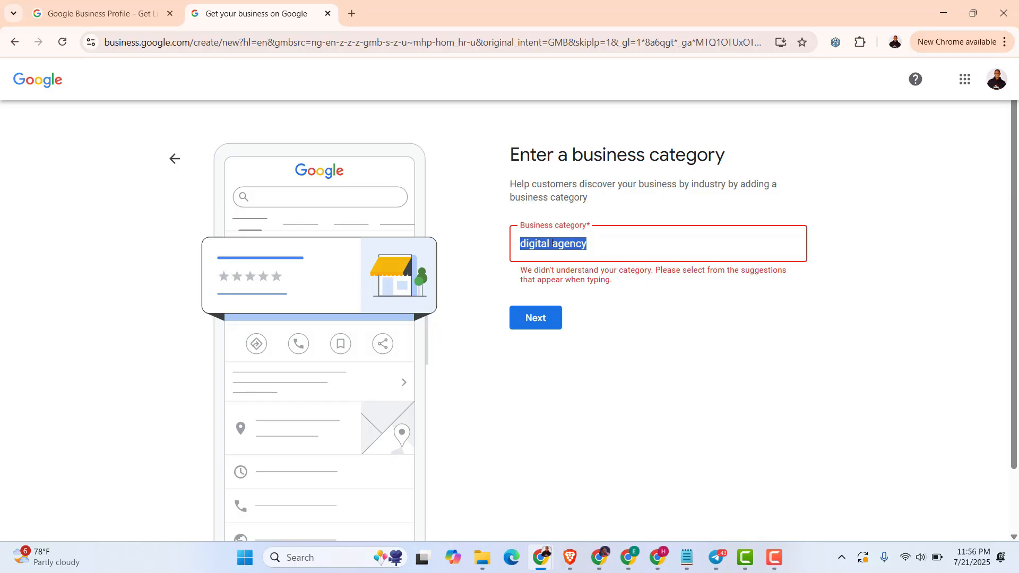
pyautogui.write('Web design')
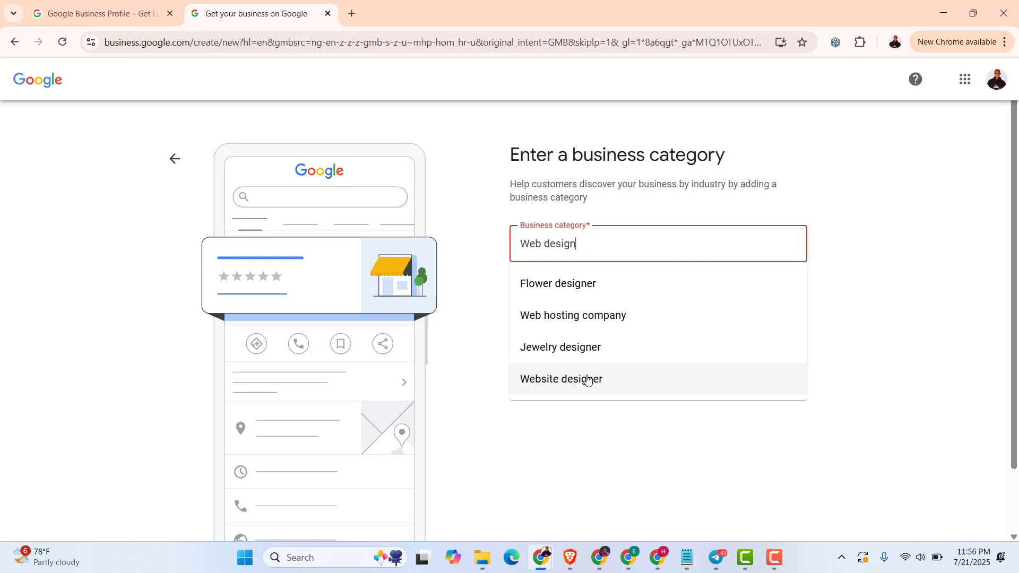
pyautogui.click(568, 382)
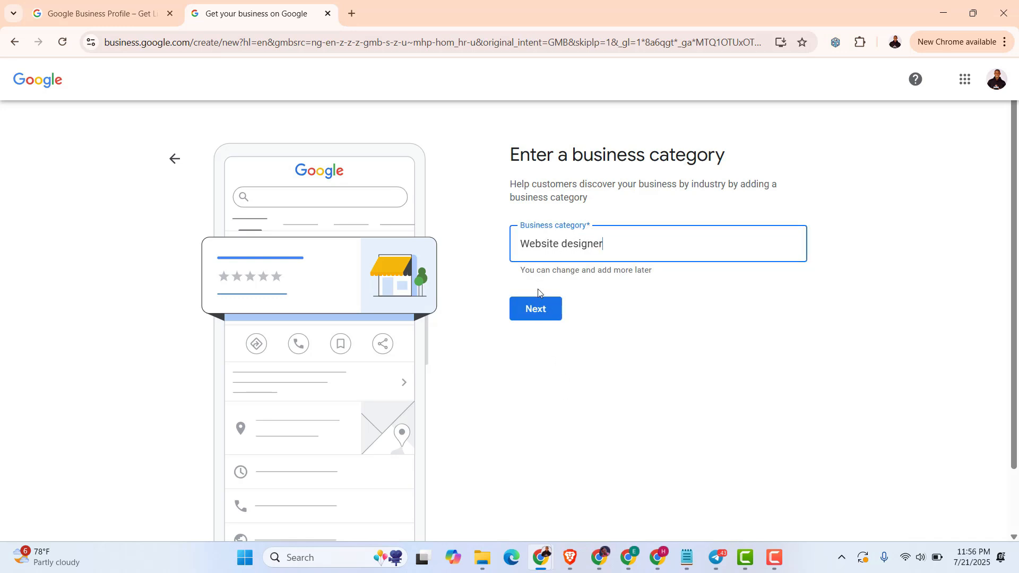
pyautogui.click(536, 311)
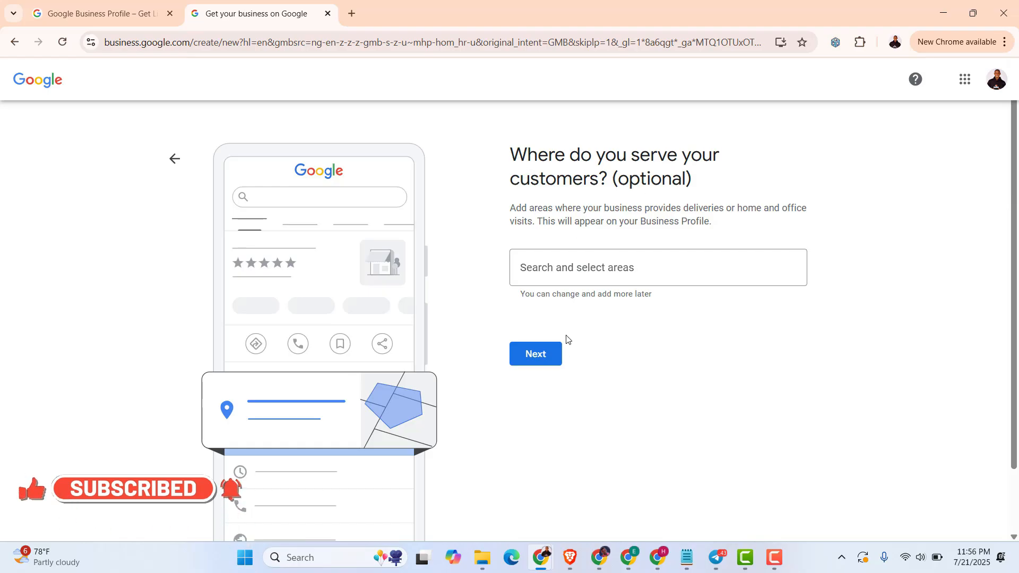
# Click into the 'Search and select areas' service-area field
pyautogui.click(576, 270)
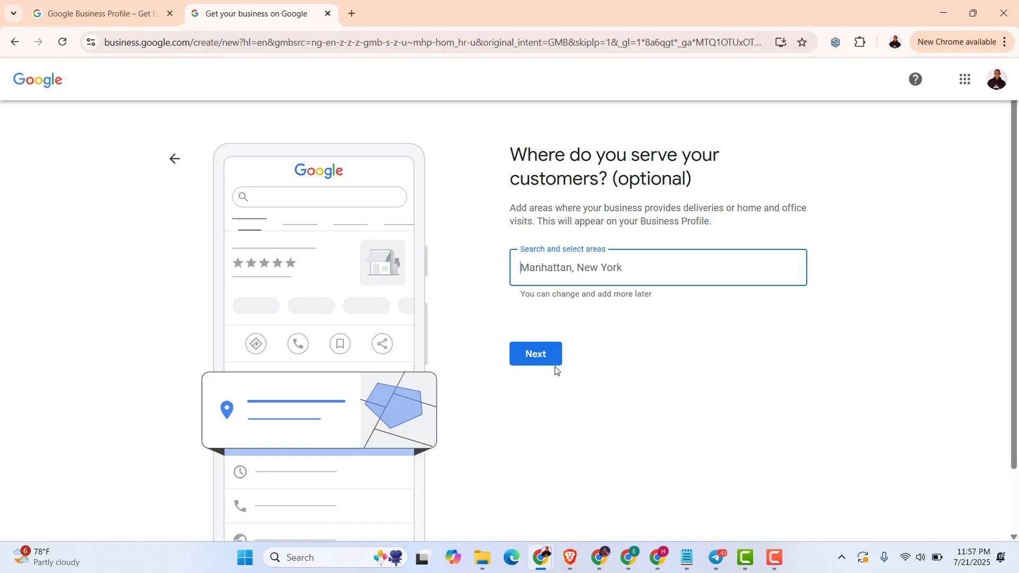
# Skip service areas and set the business region to Nigeria
pyautogui.click(537, 357)
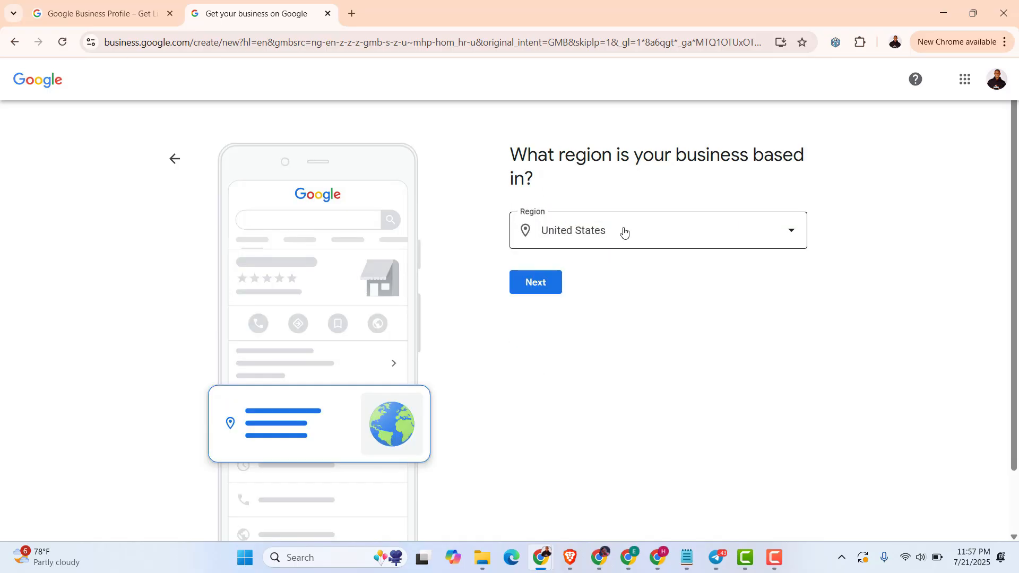
pyautogui.click(584, 236)
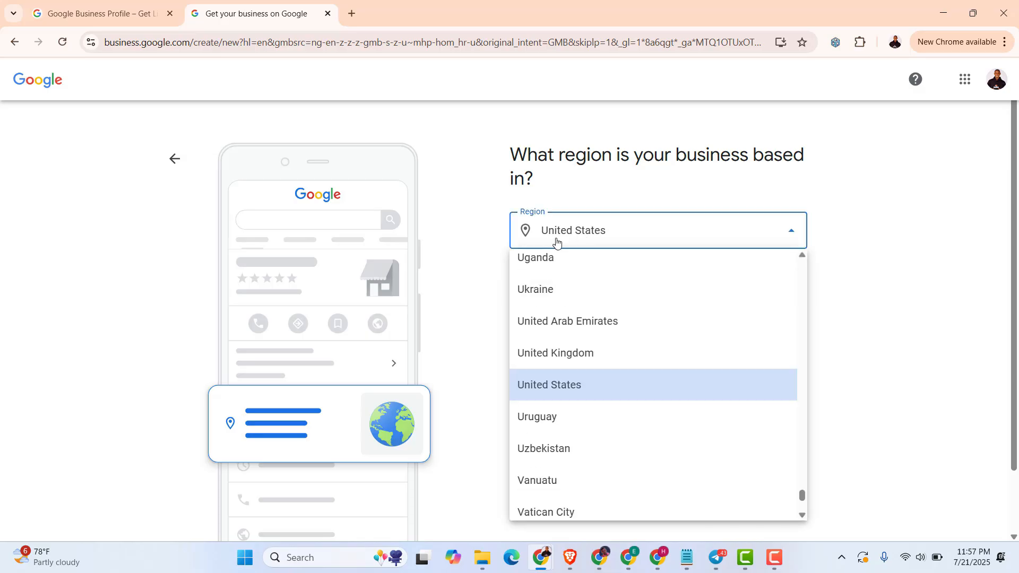
pyautogui.scroll(20, 539, 397)
pyautogui.scroll(-2, 539, 403)
pyautogui.click(535, 448)
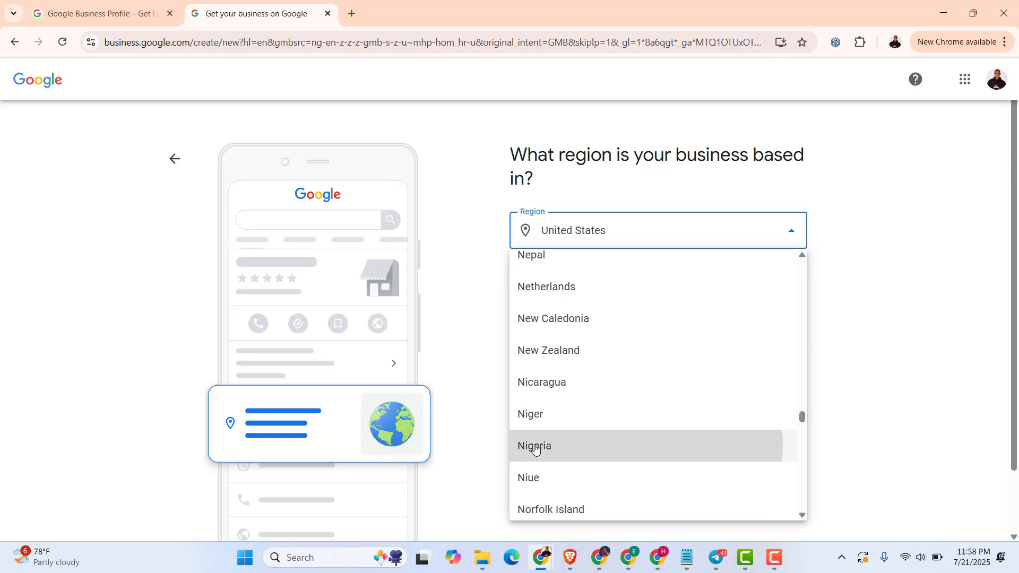
pyautogui.click(534, 287)
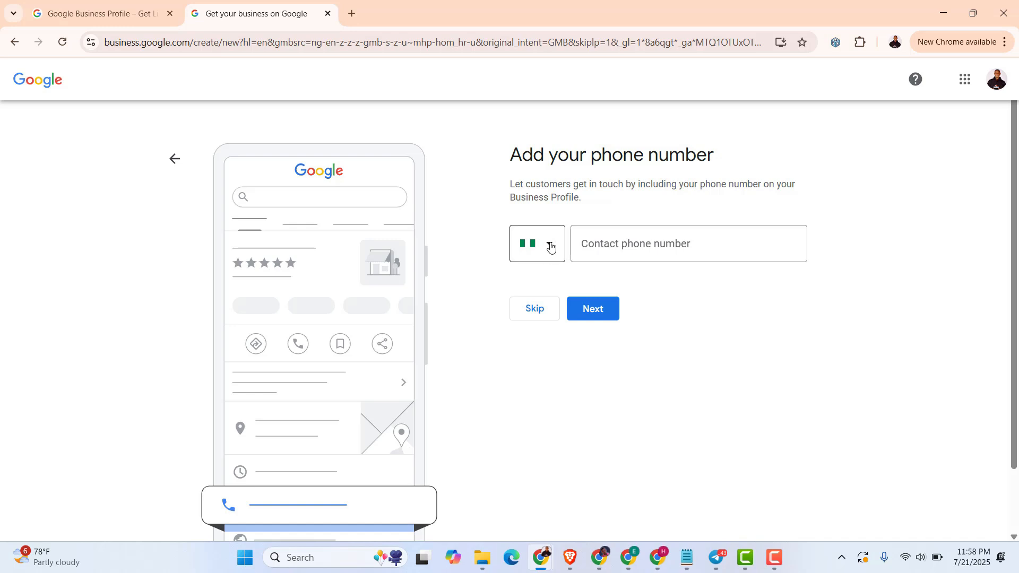
# Enter the business contact phone number, keeping the default country code, and submit it
pyautogui.click(550, 247)
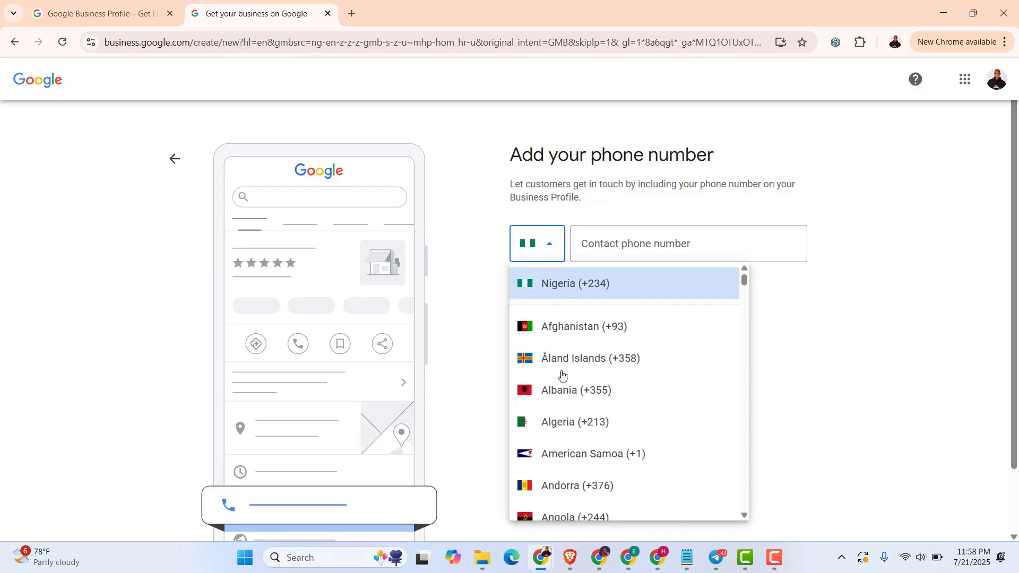
pyautogui.click(468, 301)
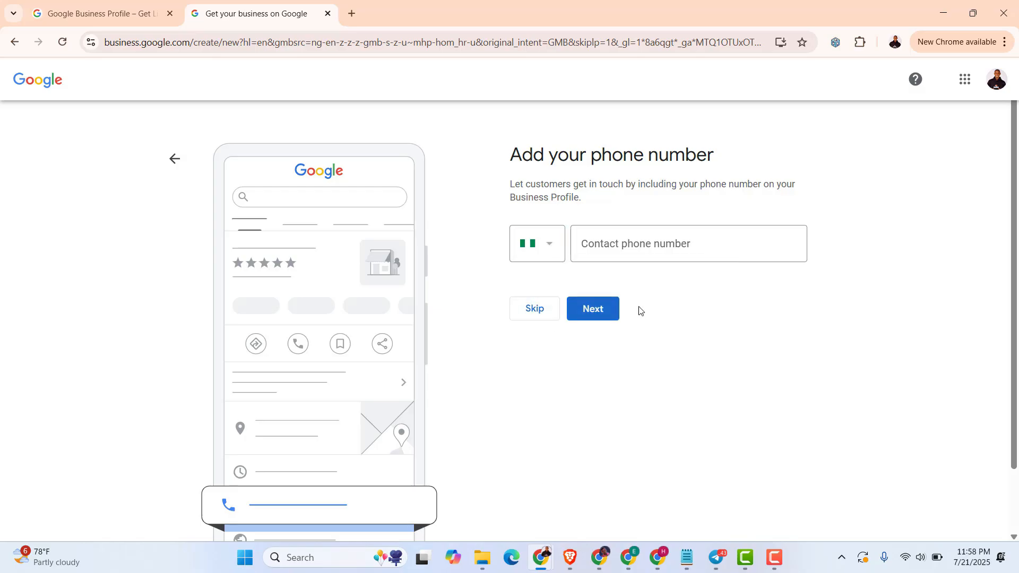
pyautogui.click(615, 252)
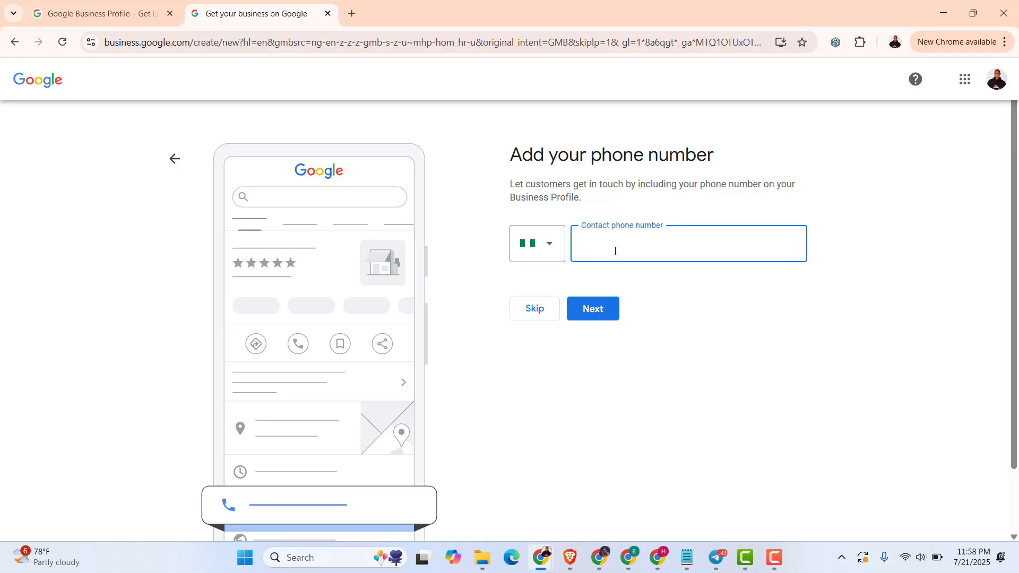
pyautogui.click(597, 309)
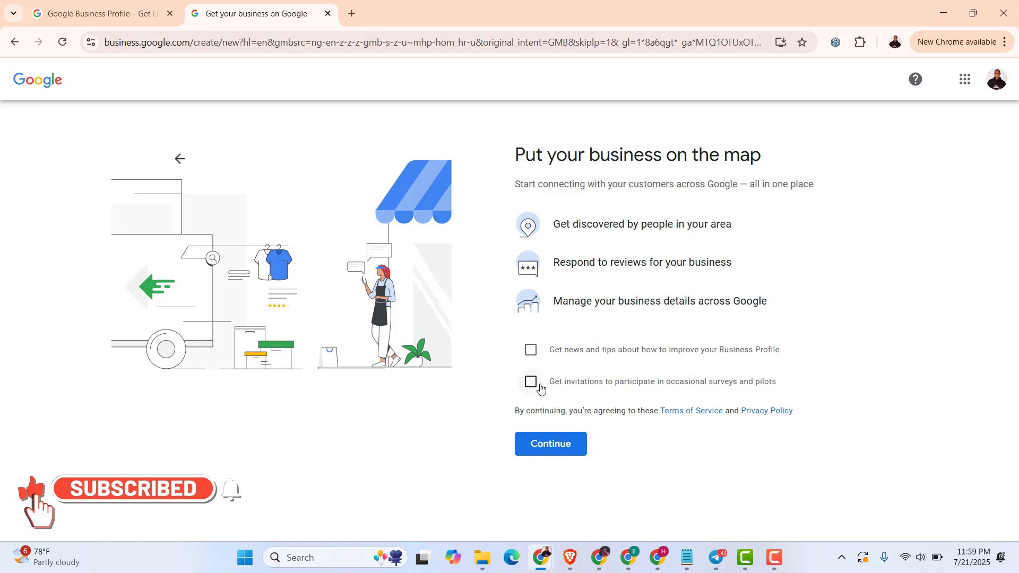
# Accept the terms, then postpone mailing-address verification with Verify Later
pyautogui.click(544, 450)
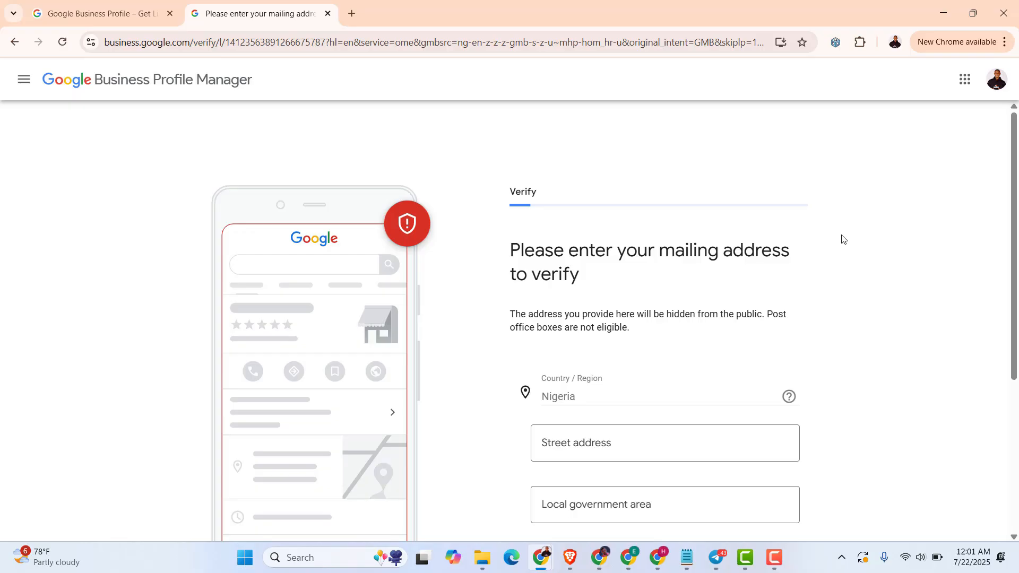
pyautogui.scroll(-5, 840, 237)
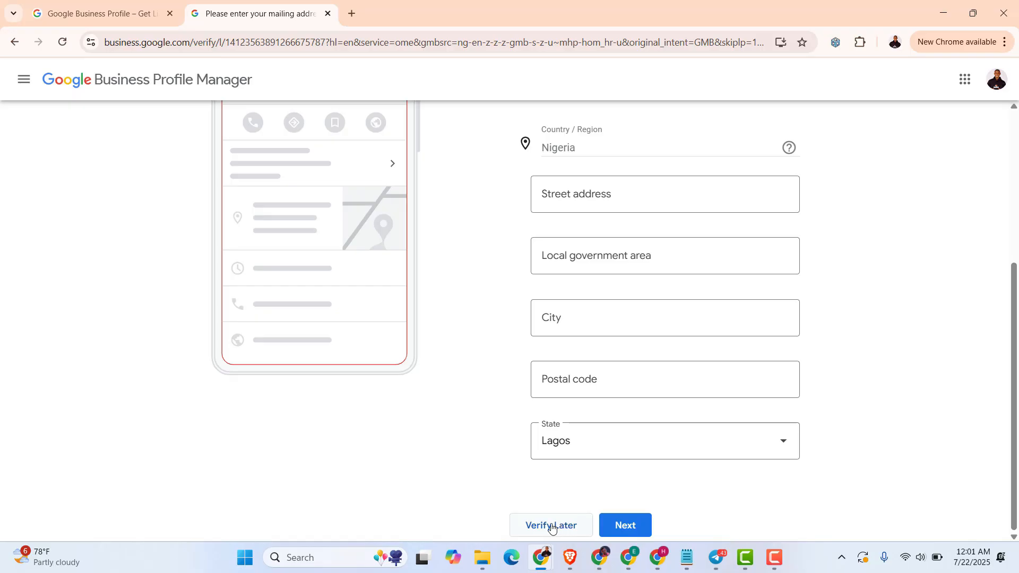
pyautogui.click(552, 526)
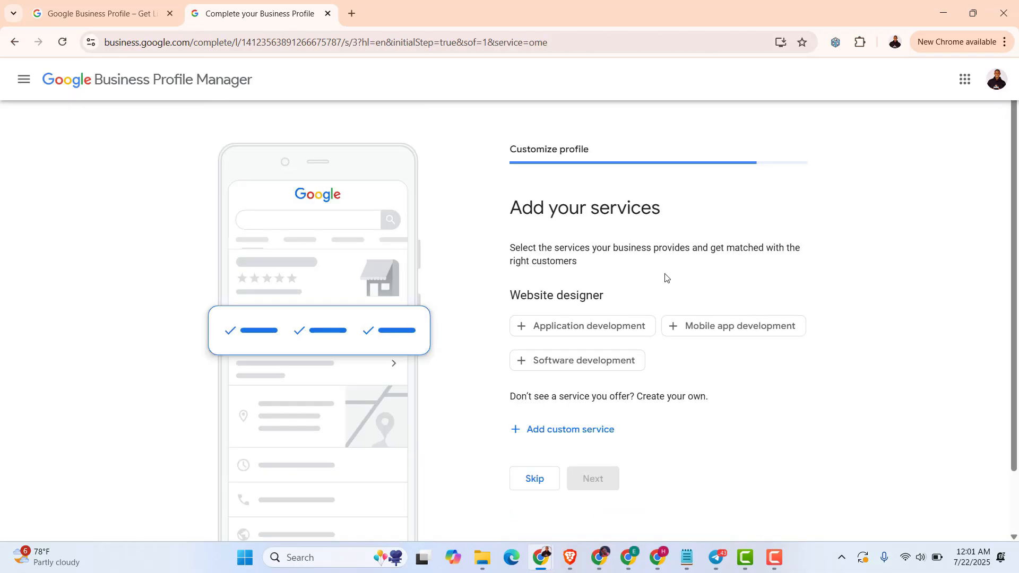
# Select the suggested services Application development, Mobile app development and Software development
pyautogui.scroll(-1, 660, 272)
pyautogui.scroll(1, 609, 275)
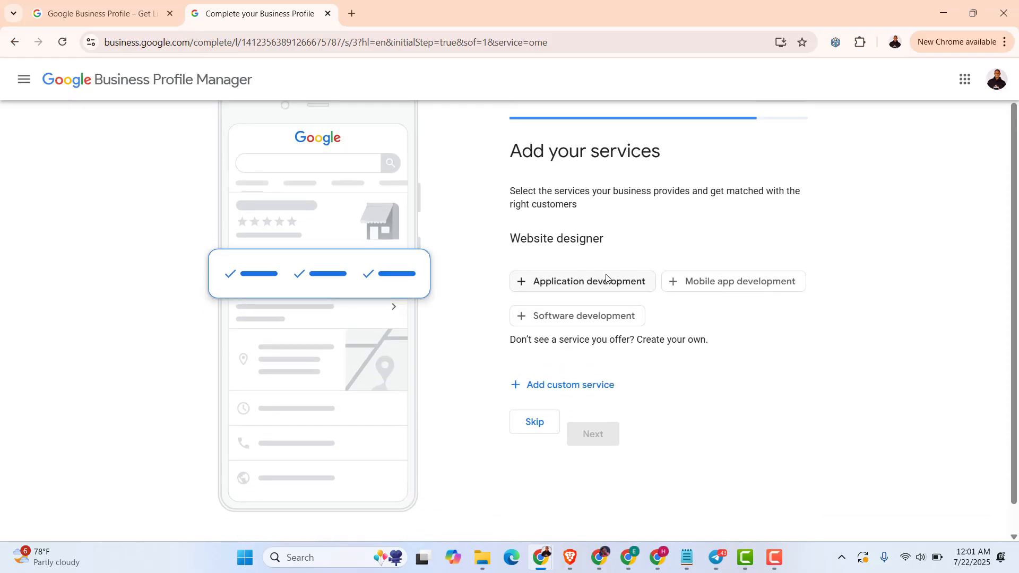
pyautogui.scroll(-1, 583, 325)
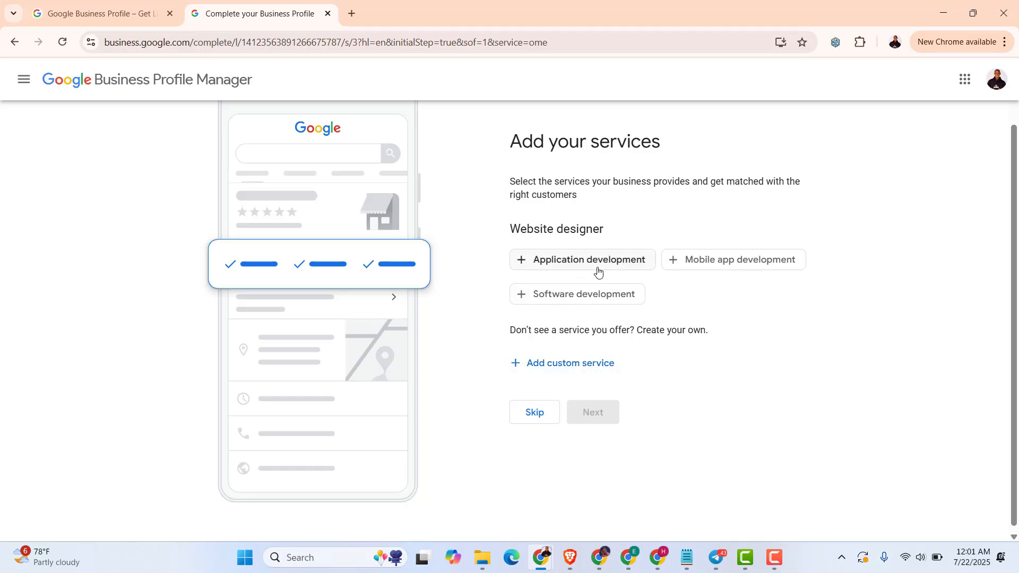
pyautogui.click(522, 263)
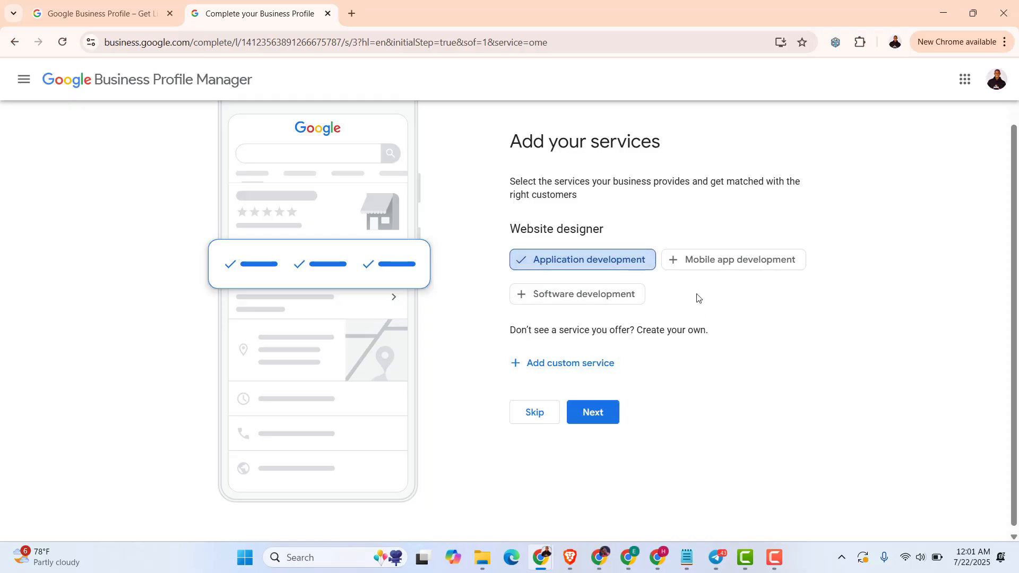
pyautogui.click(673, 266)
pyautogui.click(519, 295)
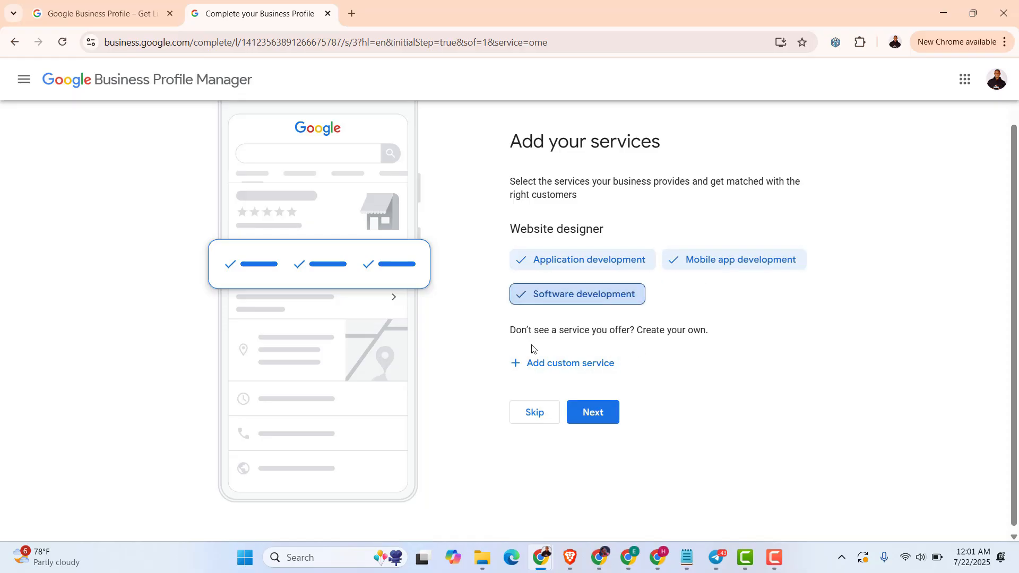
# Add a custom 'Web design' service and submit the service list
pyautogui.click(537, 368)
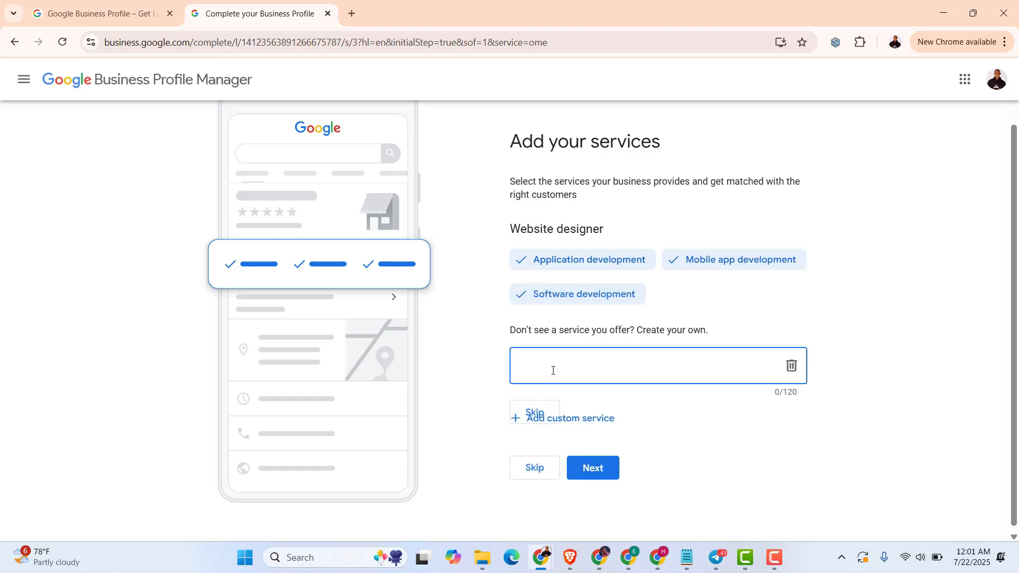
pyautogui.write('Web design')
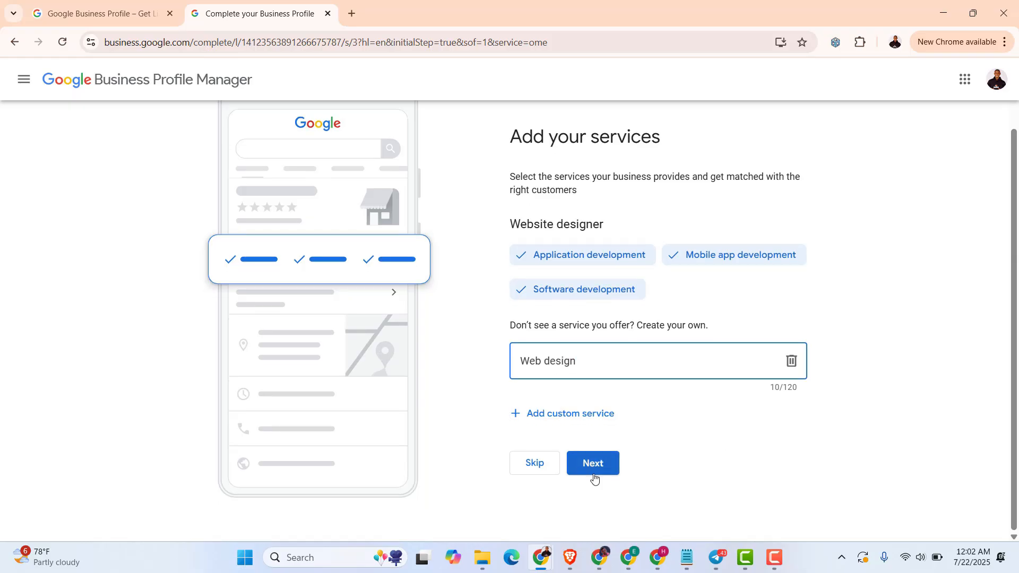
pyautogui.click(594, 465)
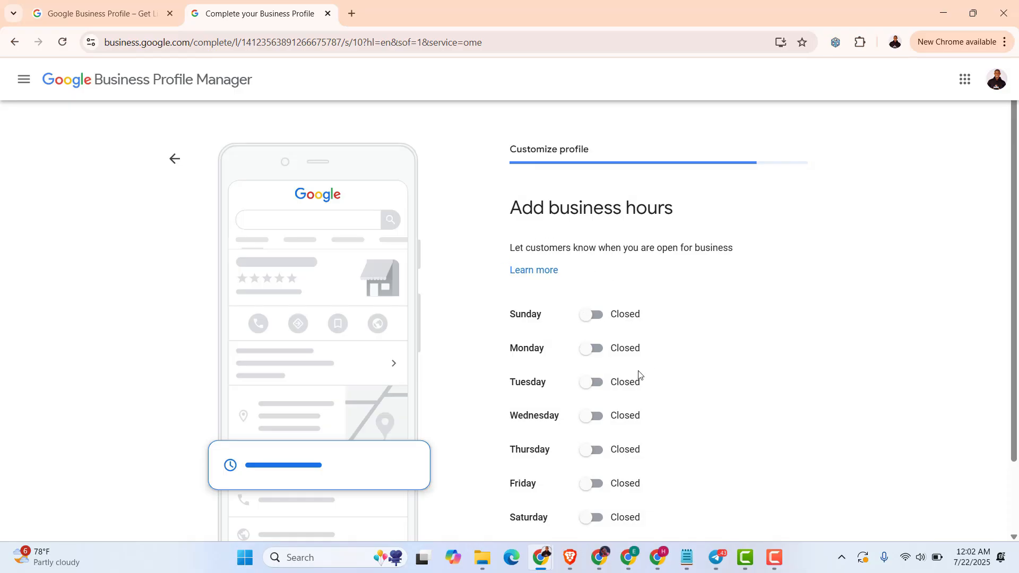
# Mark Monday through Friday as open, leaving Saturday and Sunday closed
pyautogui.click(593, 349)
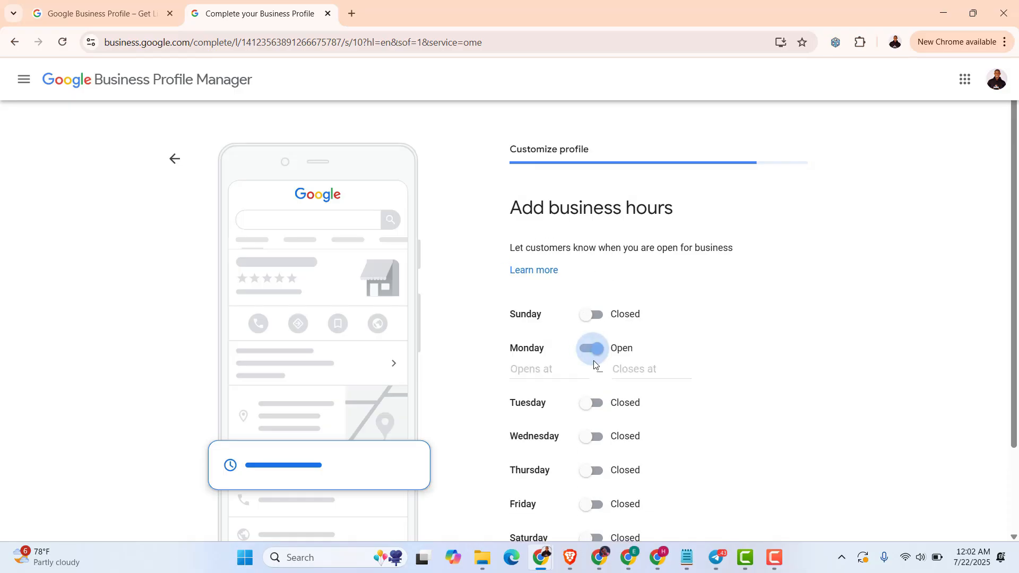
pyautogui.click(593, 404)
pyautogui.scroll(-1, 599, 419)
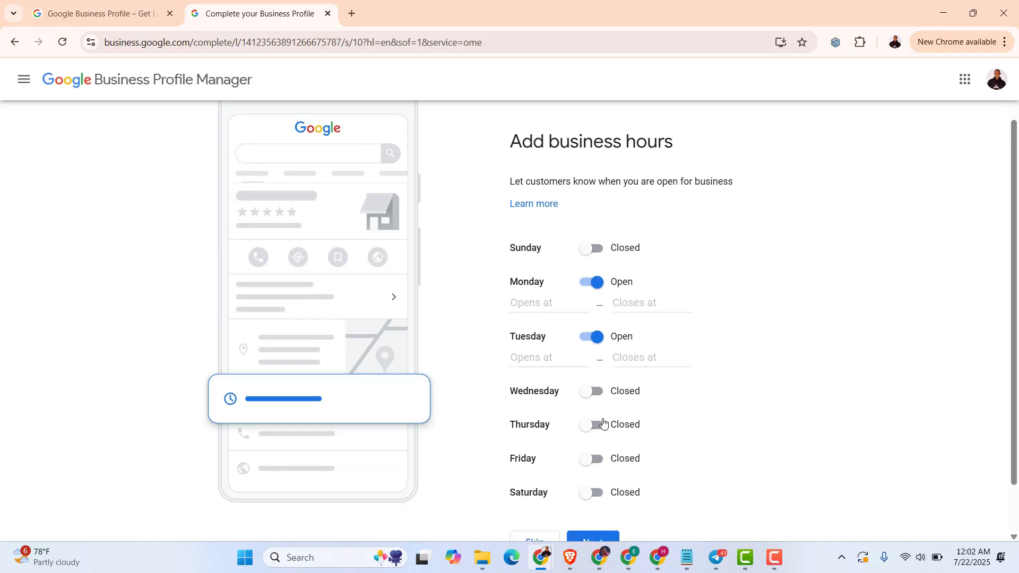
pyautogui.click(598, 394)
pyautogui.click(595, 445)
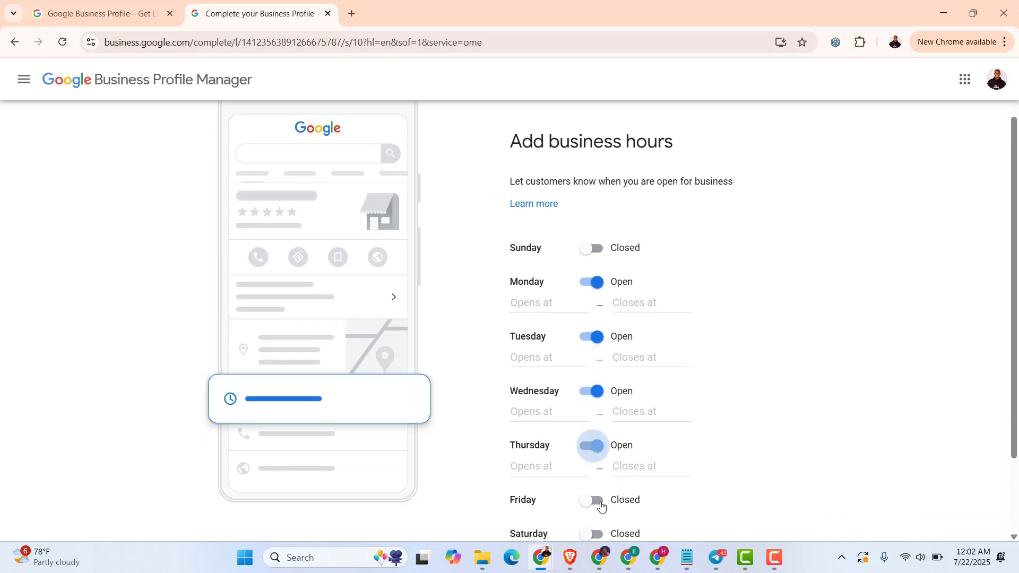
pyautogui.click(593, 500)
pyautogui.scroll(1, 599, 499)
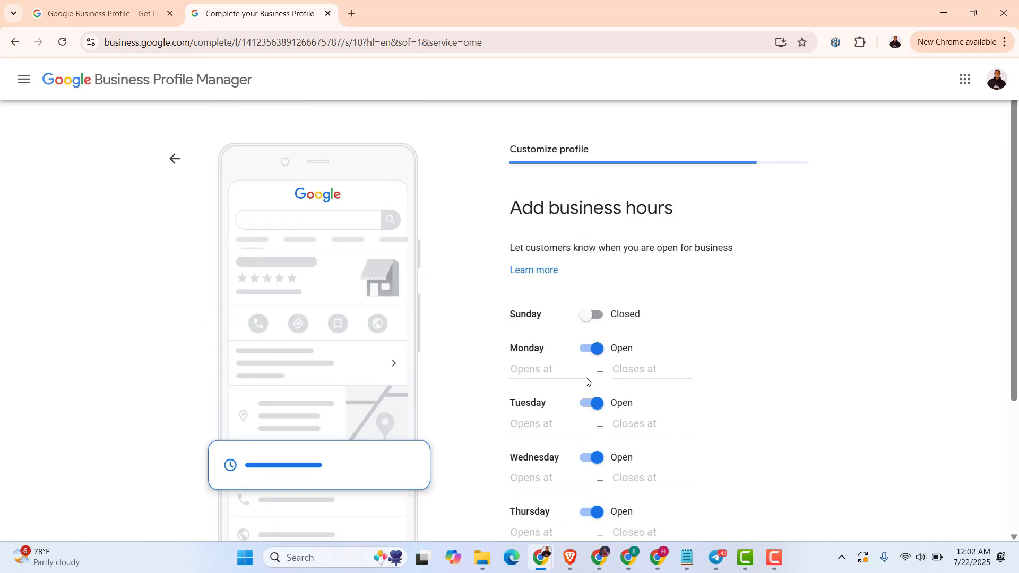
pyautogui.scroll(-3, 584, 345)
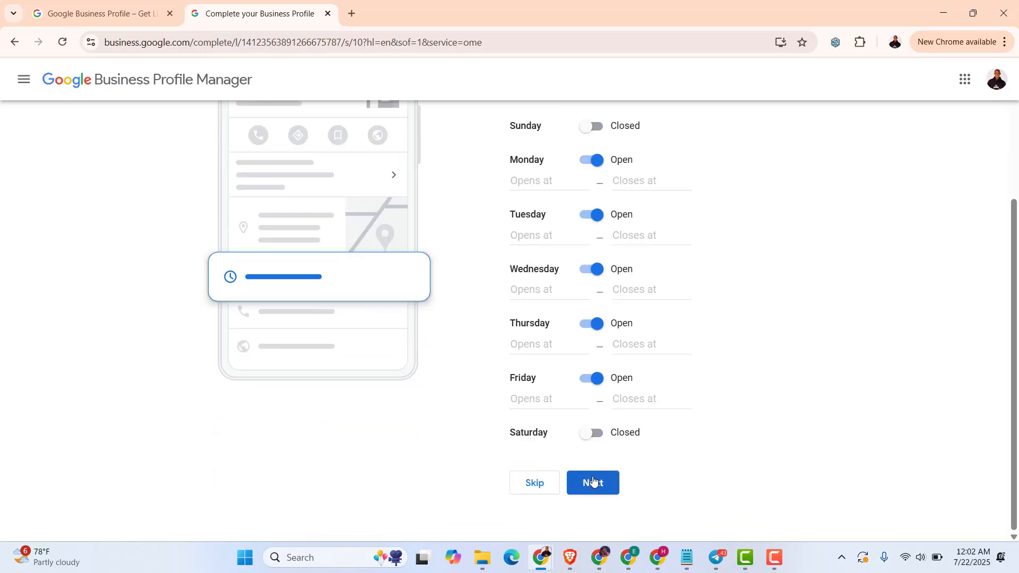
pyautogui.click(593, 481)
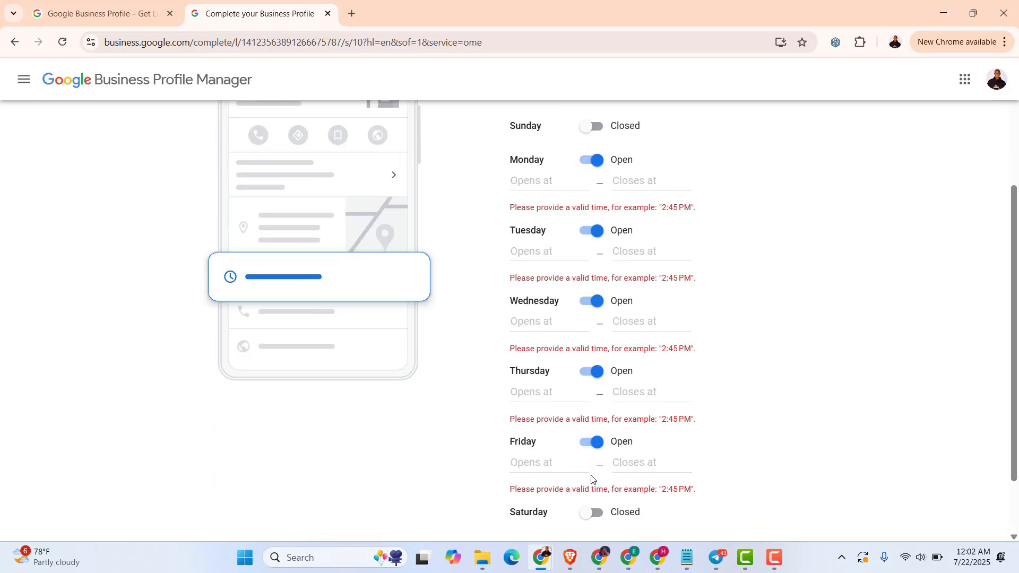
# Set Monday, Tuesday, Wednesday, Thursday and Friday to open 24 hours and save the hours
pyautogui.click(555, 188)
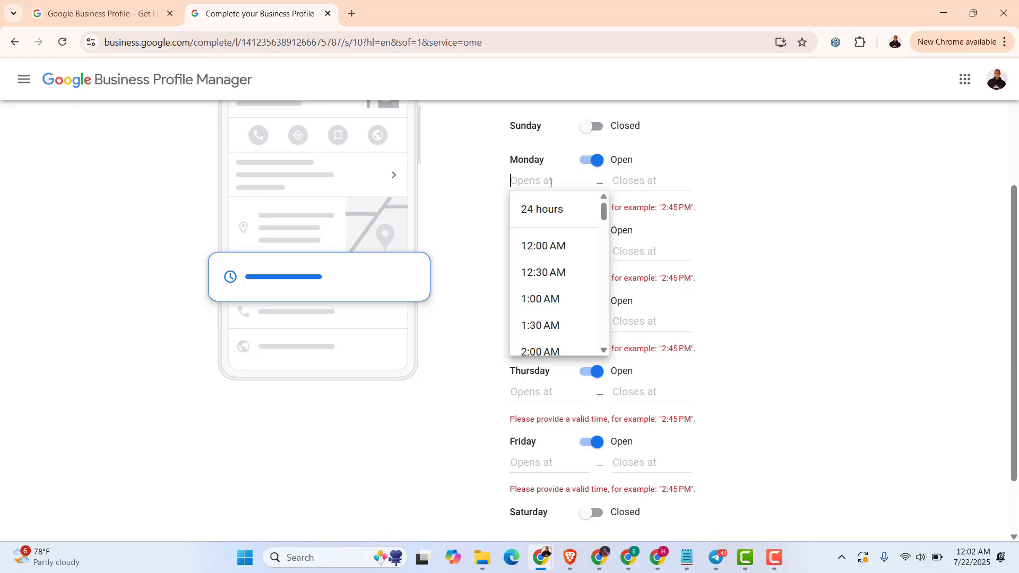
pyautogui.click(550, 216)
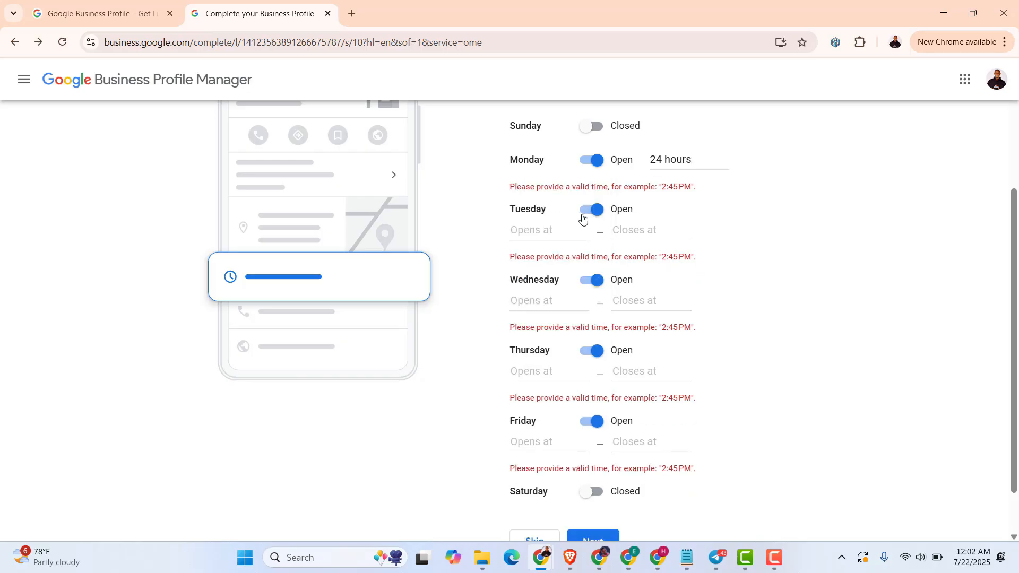
pyautogui.click(534, 232)
pyautogui.click(546, 261)
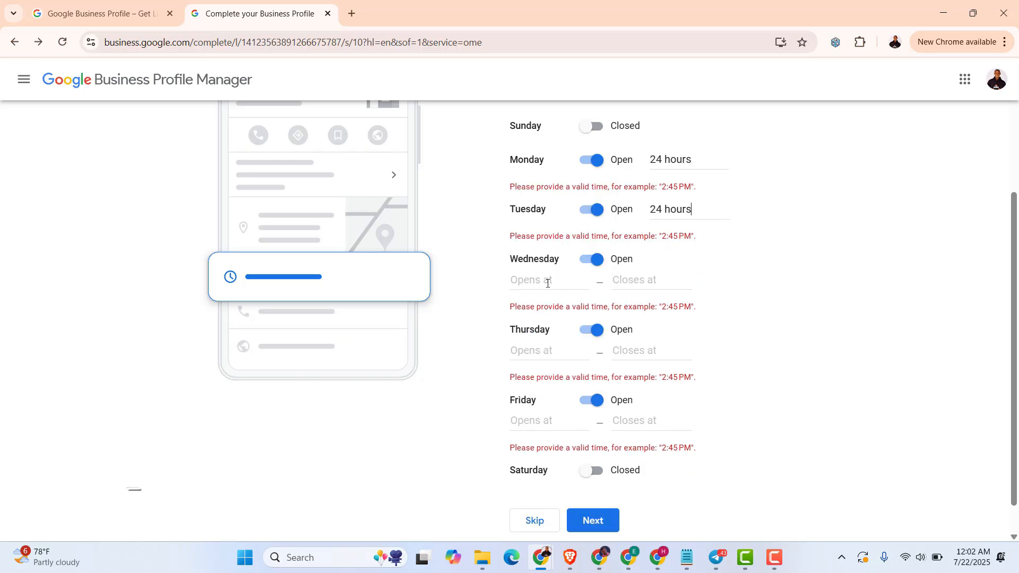
pyautogui.click(547, 280)
pyautogui.click(557, 318)
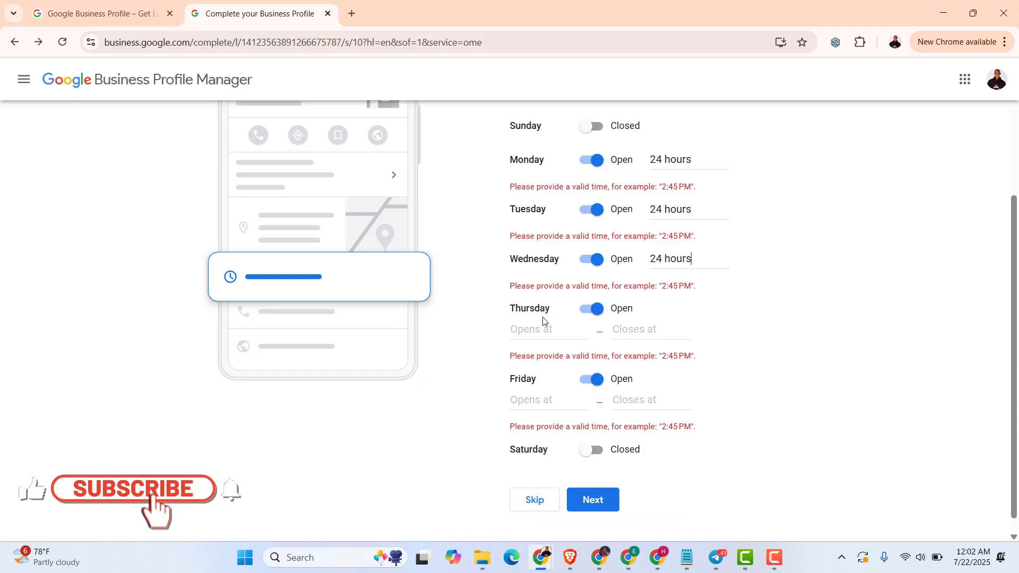
pyautogui.click(544, 327)
pyautogui.click(545, 371)
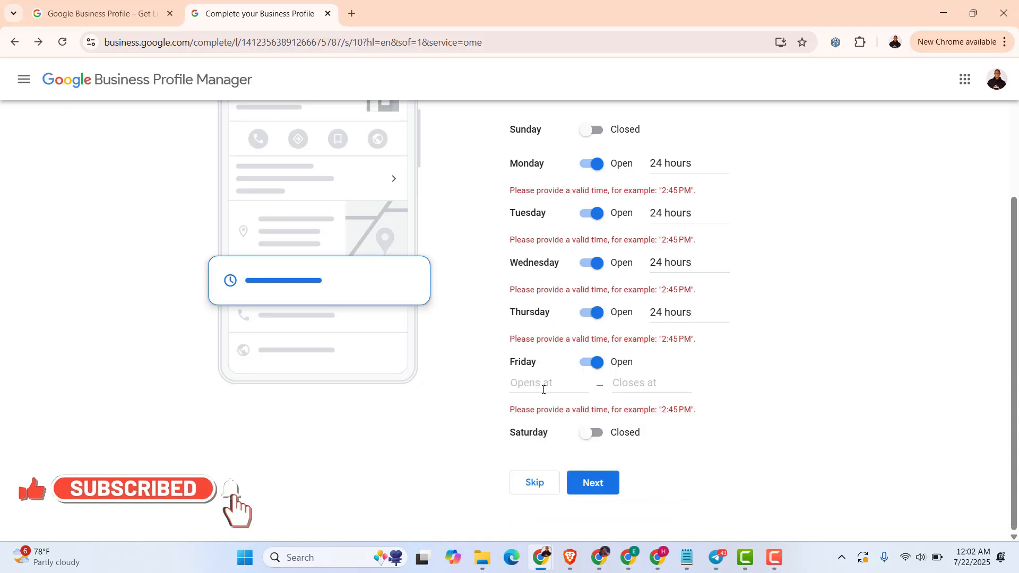
pyautogui.click(546, 383)
pyautogui.click(546, 418)
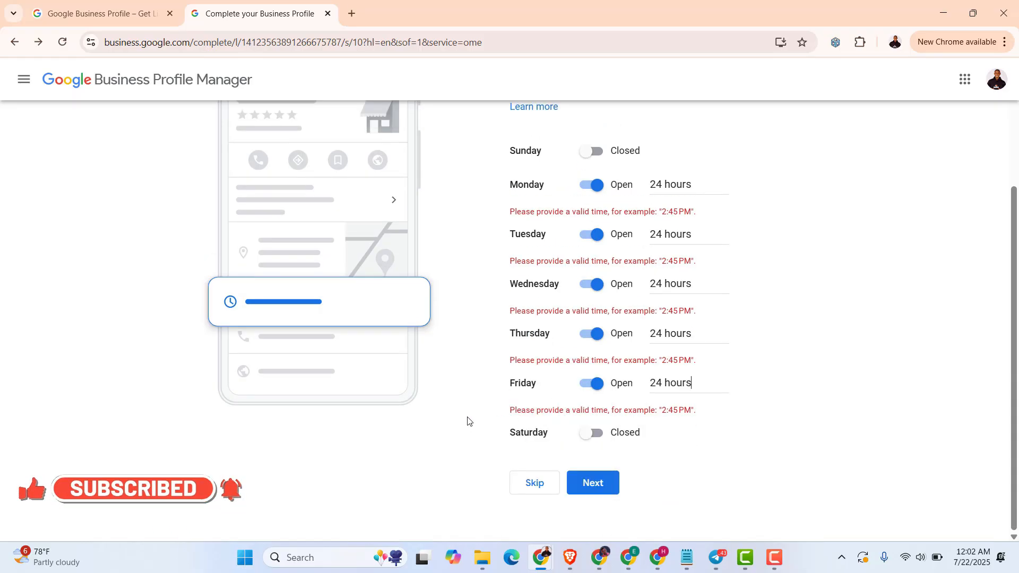
pyautogui.click(596, 484)
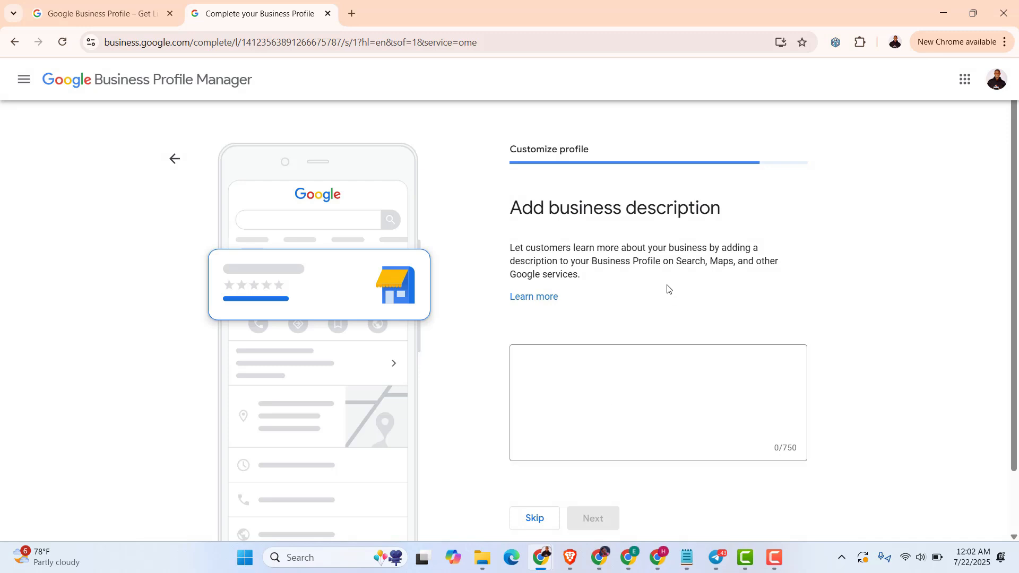
# Submit the 657-character description about crafting modern, responsive websites
pyautogui.scroll(-1, 648, 309)
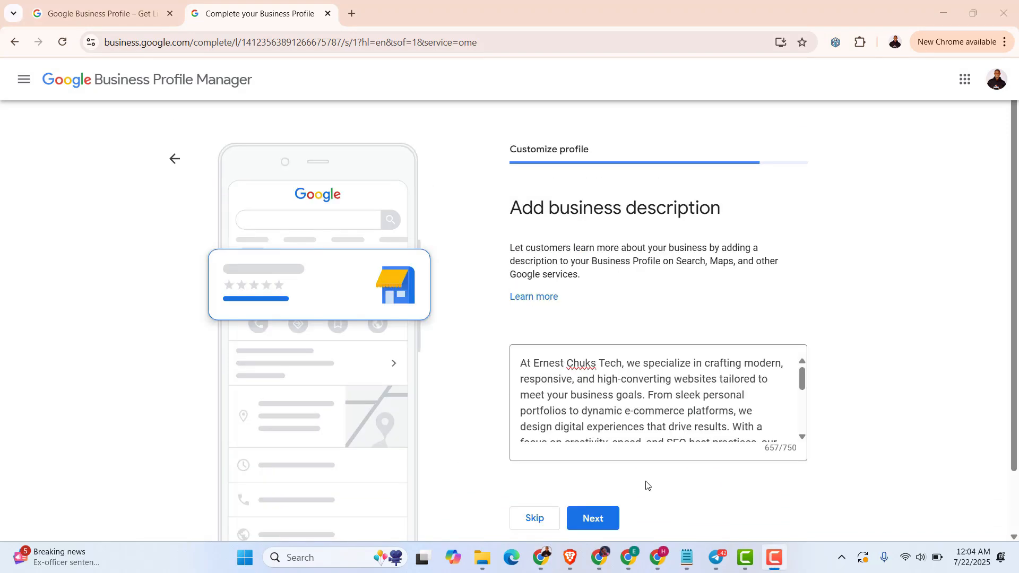
pyautogui.click(592, 518)
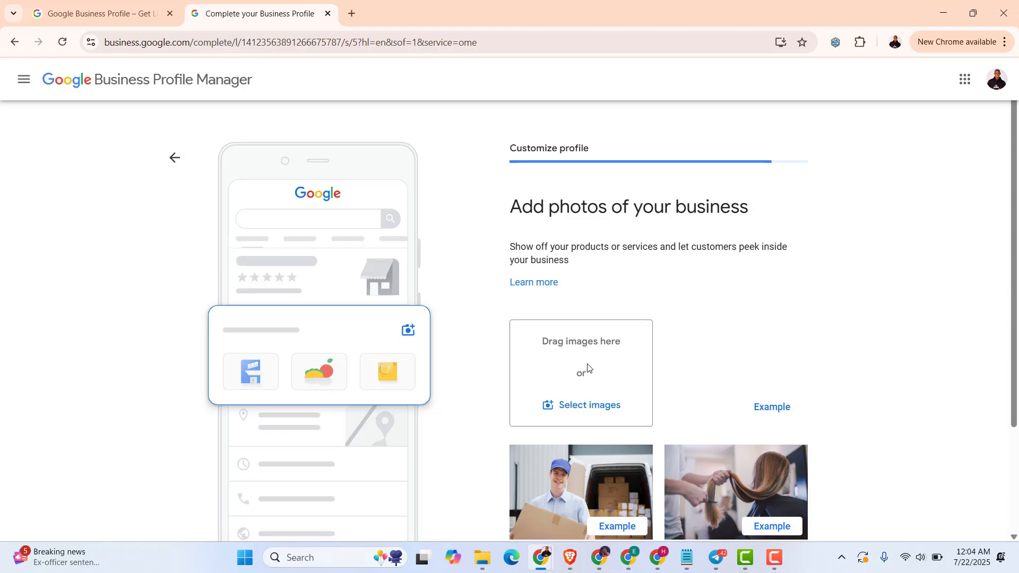
# Upload the services promo image from Downloads as the business photo and continue
pyautogui.scroll(-1, 586, 368)
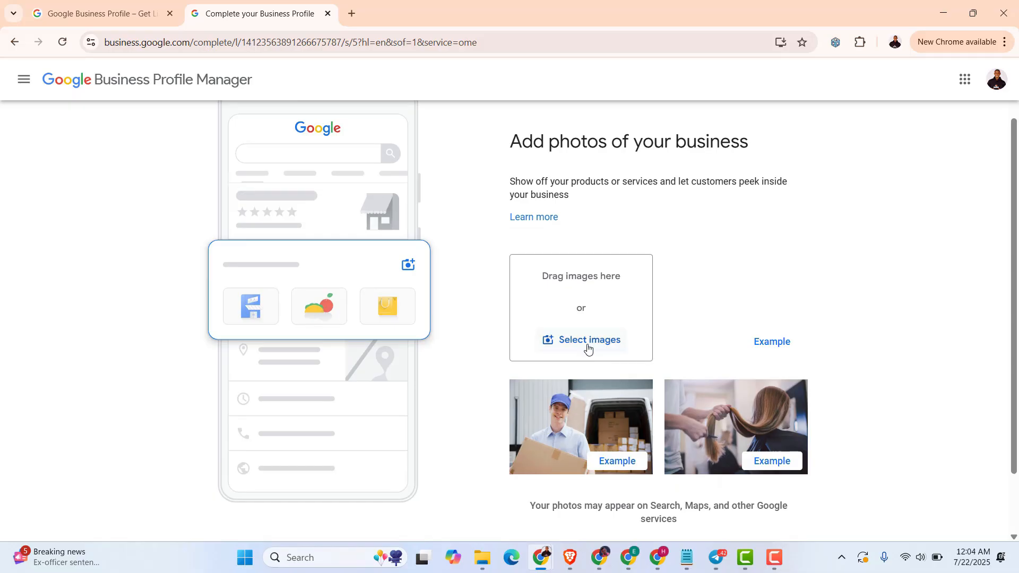
pyautogui.click(588, 344)
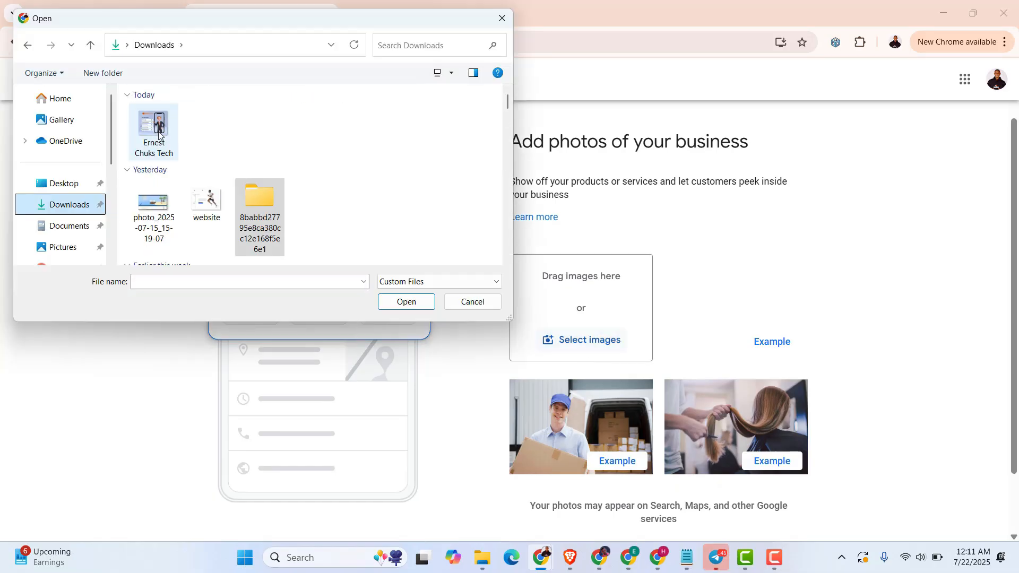
pyautogui.click(158, 129)
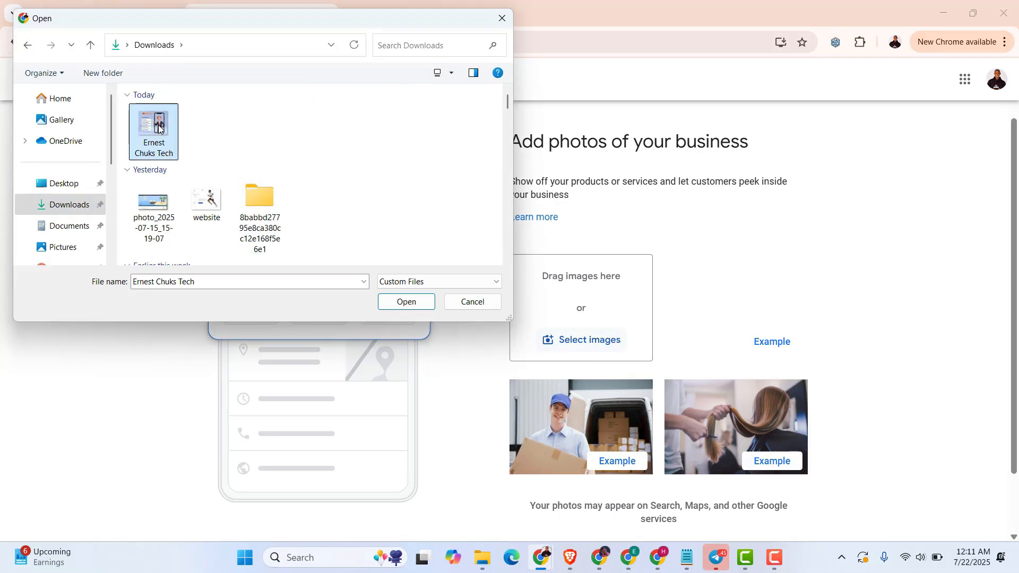
pyautogui.click(402, 305)
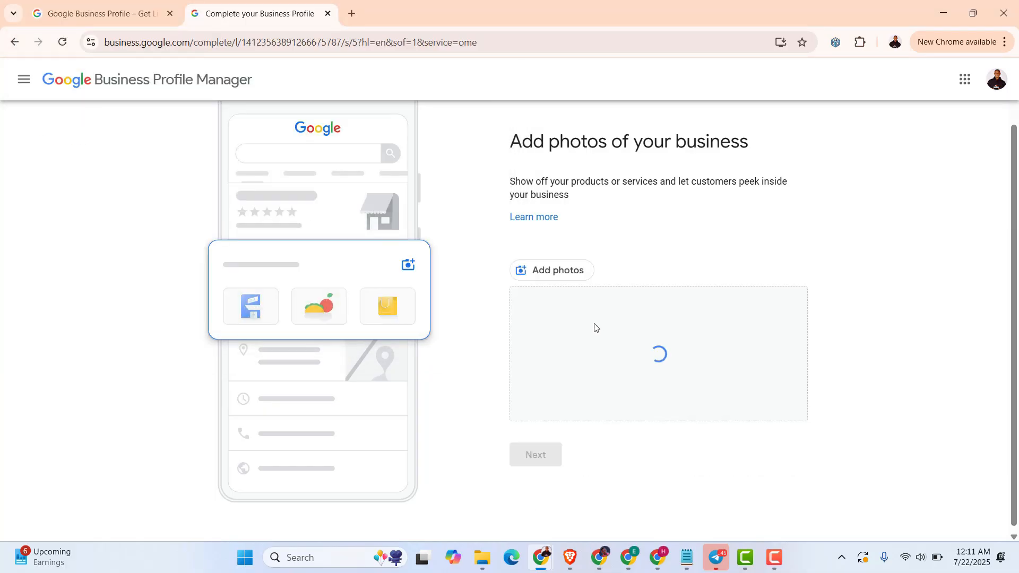
pyautogui.scroll(-1, 596, 328)
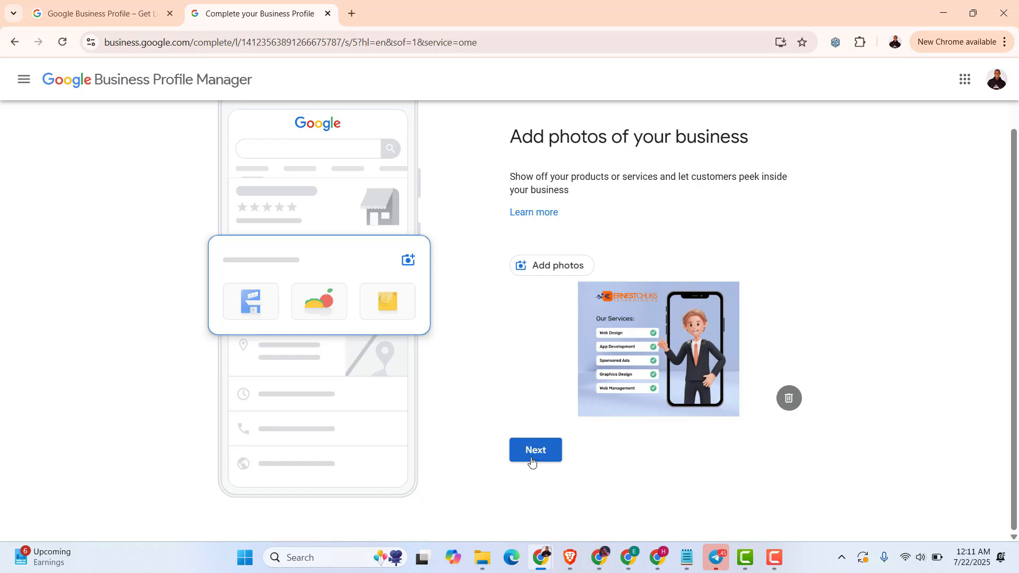
pyautogui.click(534, 454)
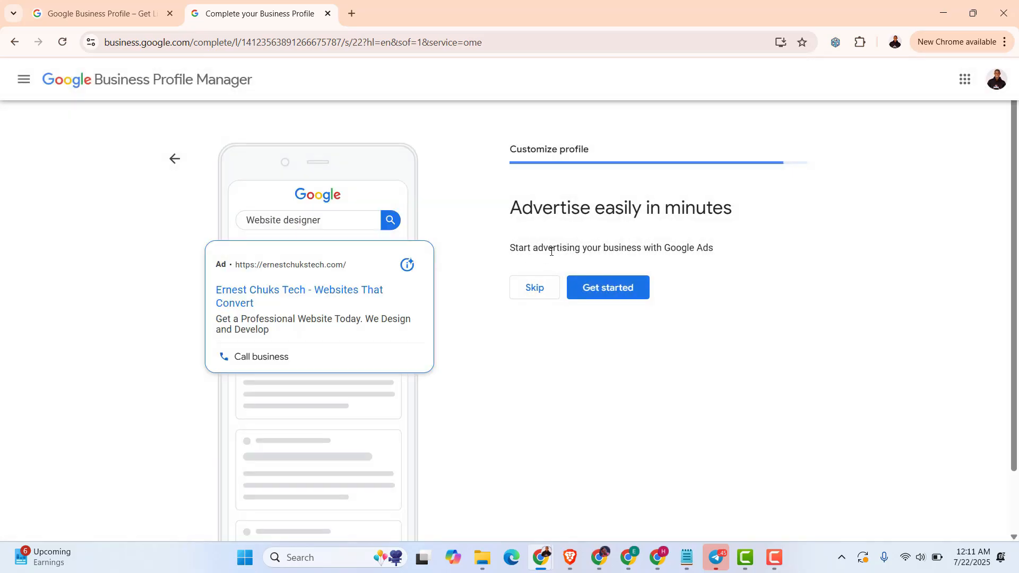
# Decline both the Google Ads advertising offer and the Google Workspace email offer
pyautogui.click(534, 297)
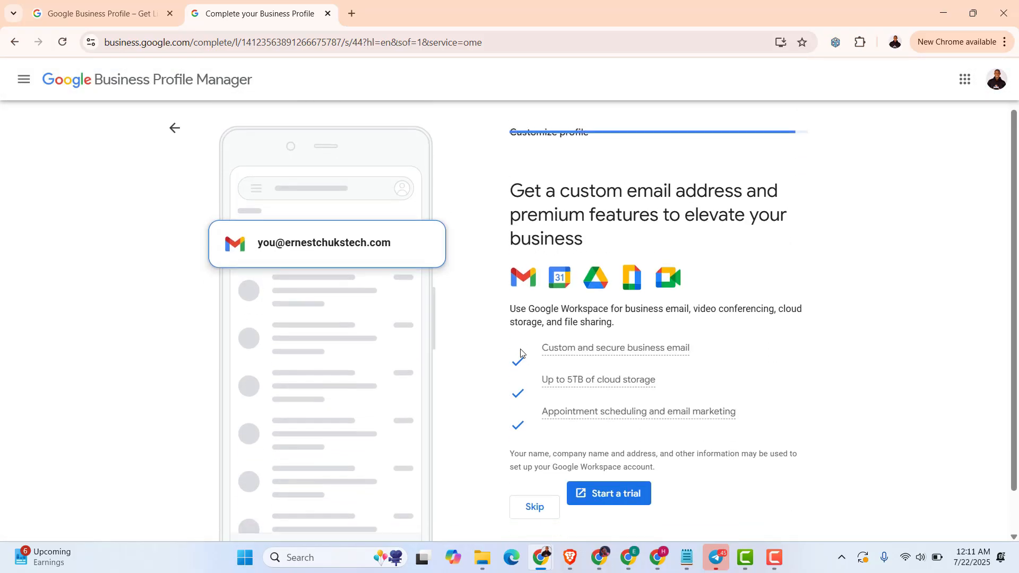
pyautogui.scroll(-2, 521, 353)
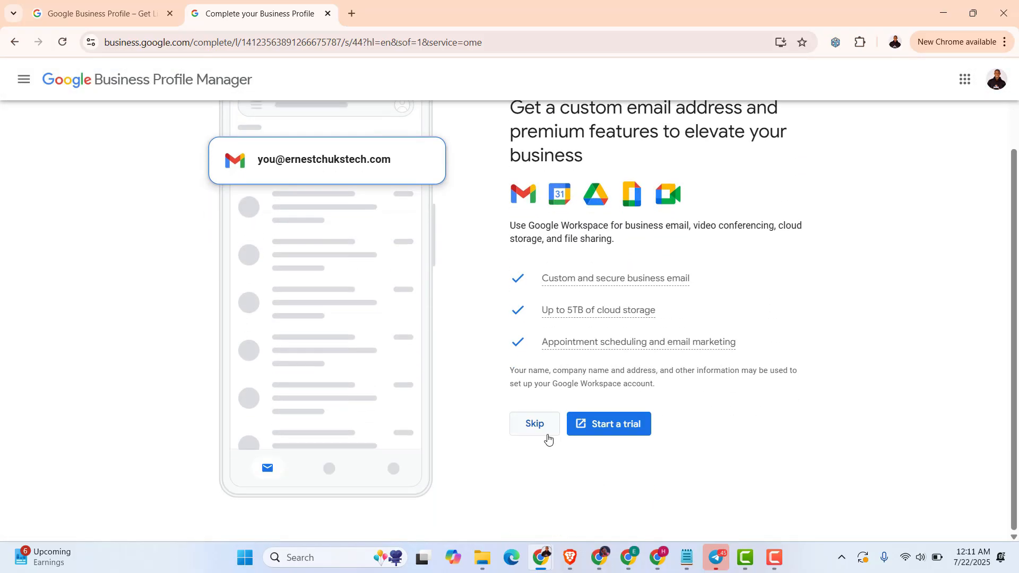
pyautogui.click(536, 424)
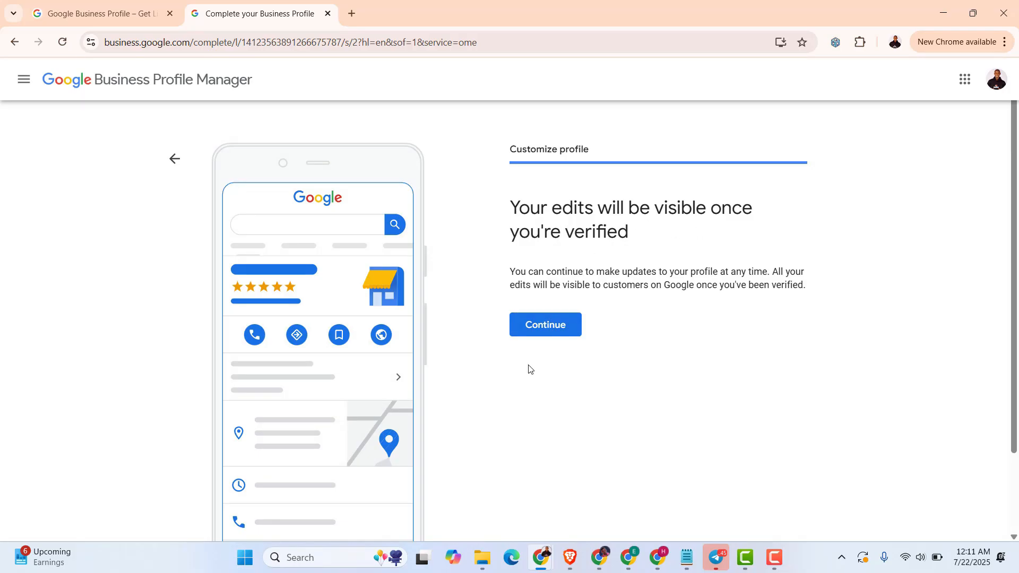
# Finish setup, accept the personalized Search notice and defer Web & App Activity for 3 days
pyautogui.click(541, 330)
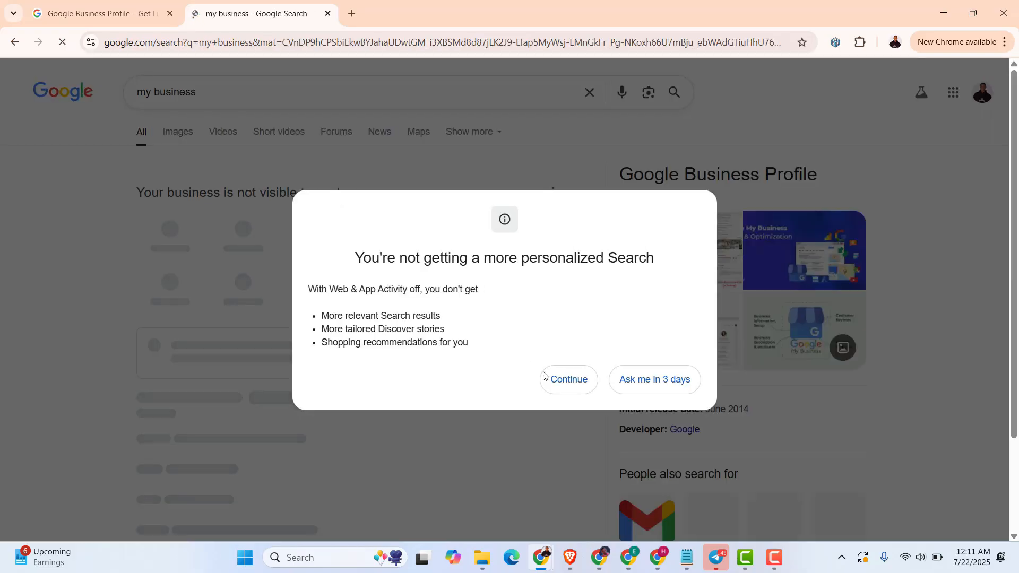
pyautogui.click(573, 385)
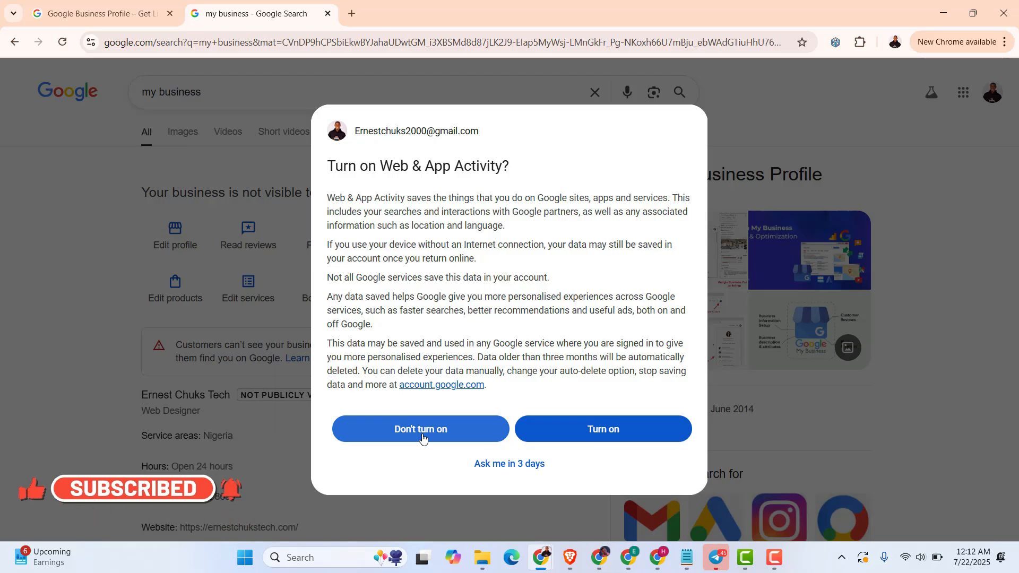
pyautogui.click(541, 457)
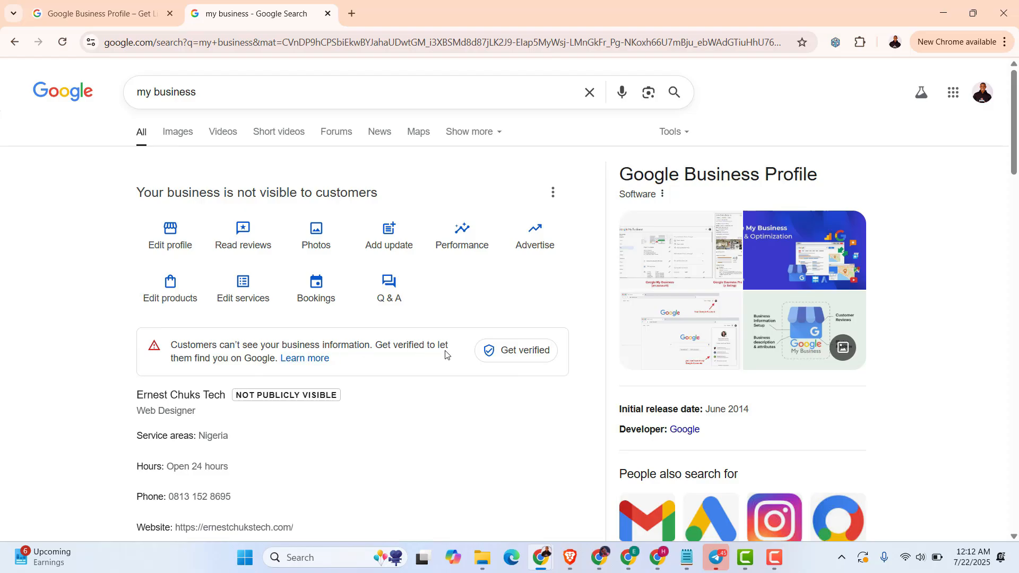
# Request verification using the autofilled business address
pyautogui.click(515, 353)
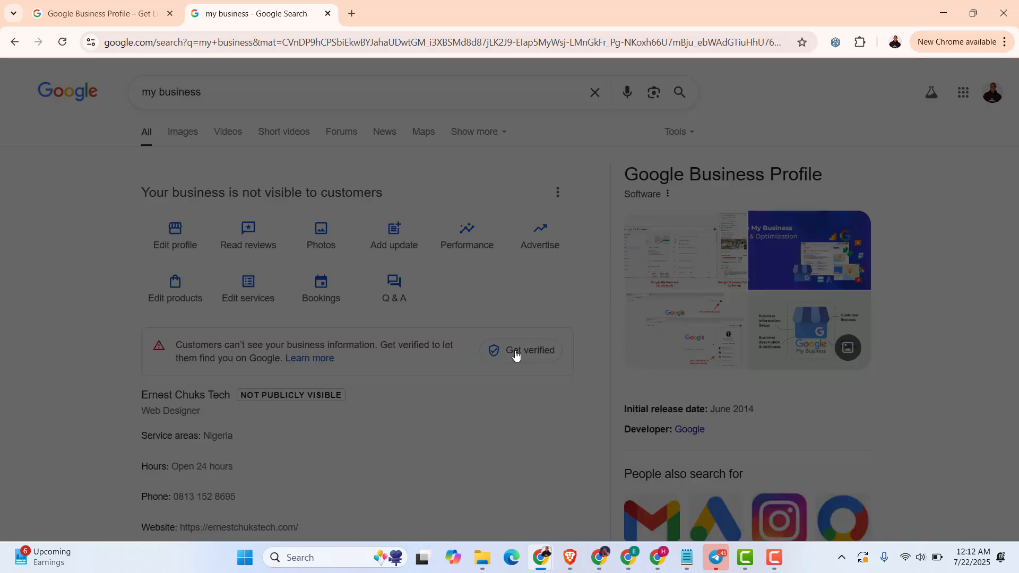
pyautogui.scroll(-3, 530, 339)
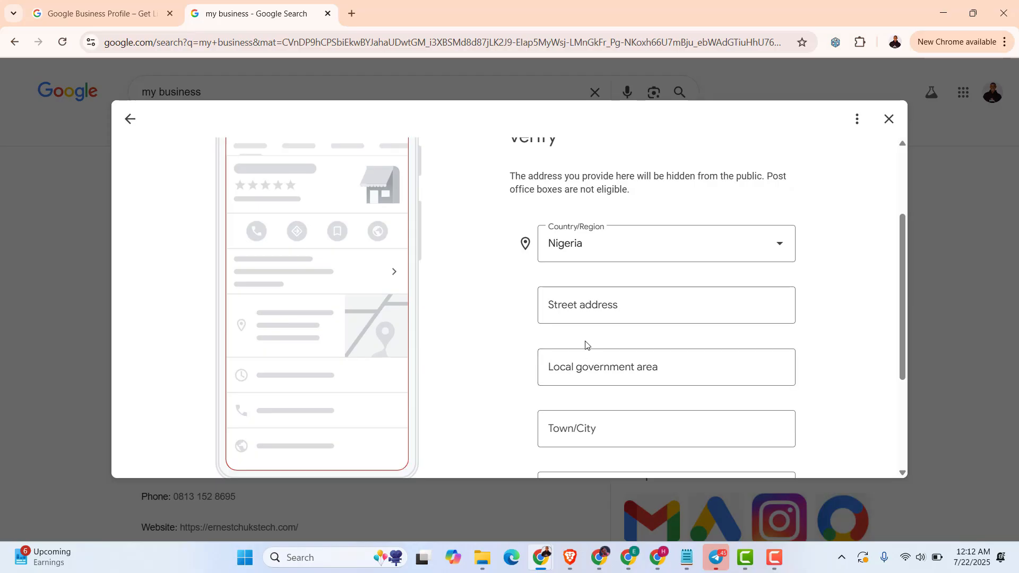
pyautogui.click(568, 309)
pyautogui.press('Down')
pyautogui.press('Down')
pyautogui.press('Down')
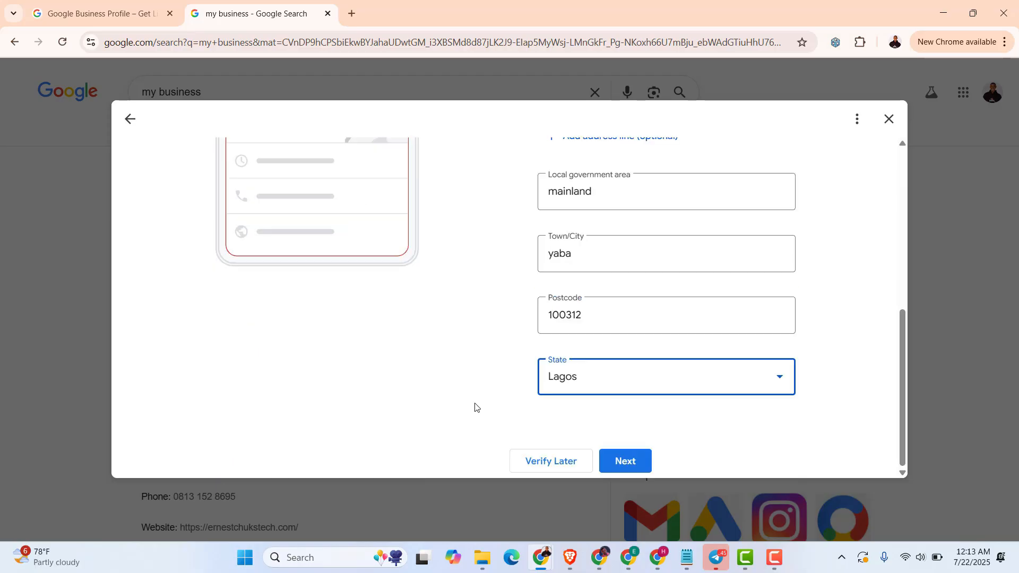
pyautogui.click(624, 462)
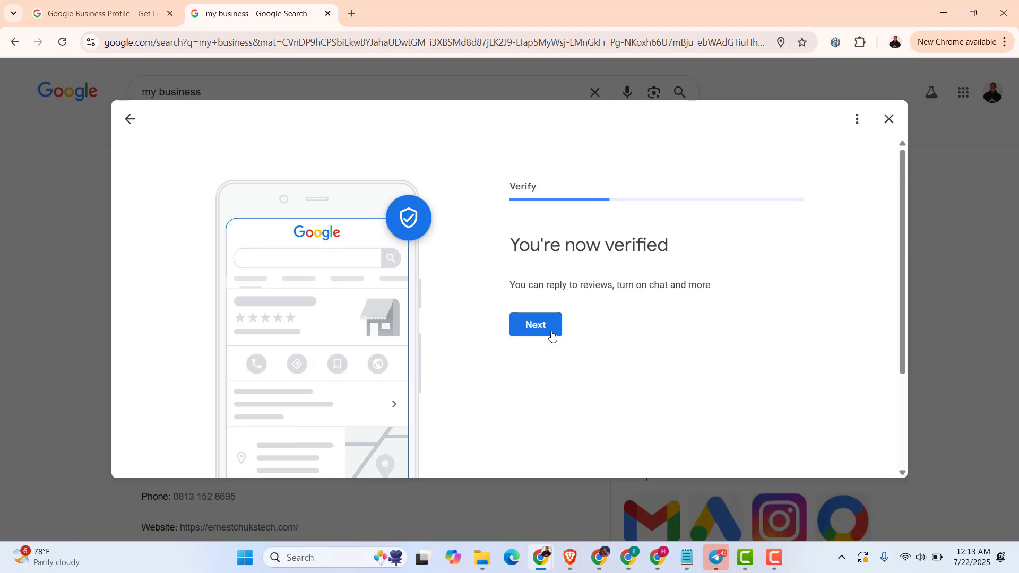
# Skip the follow-up advertising and Google Workspace offers and return to the profile
pyautogui.click(533, 332)
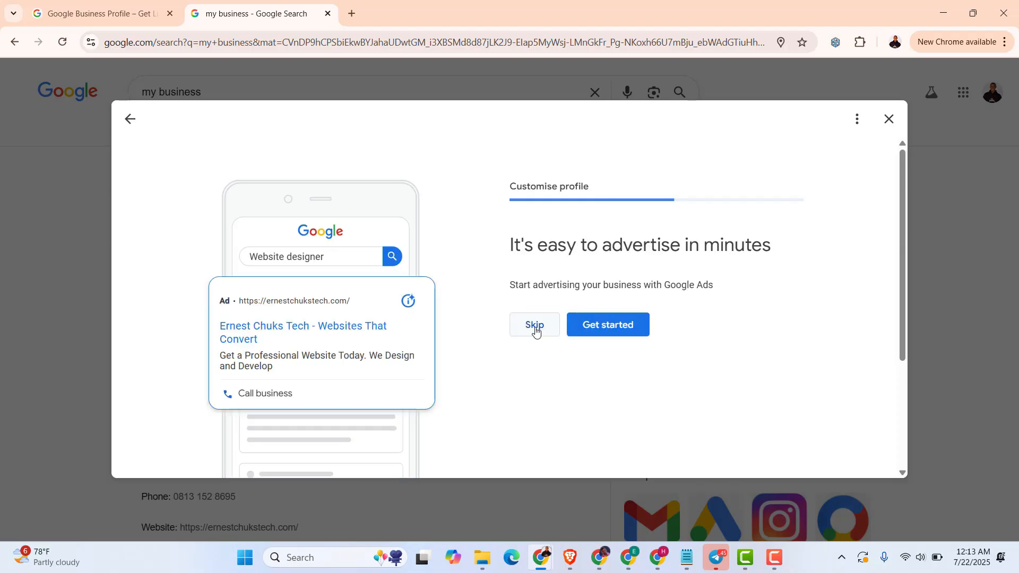
pyautogui.click(534, 329)
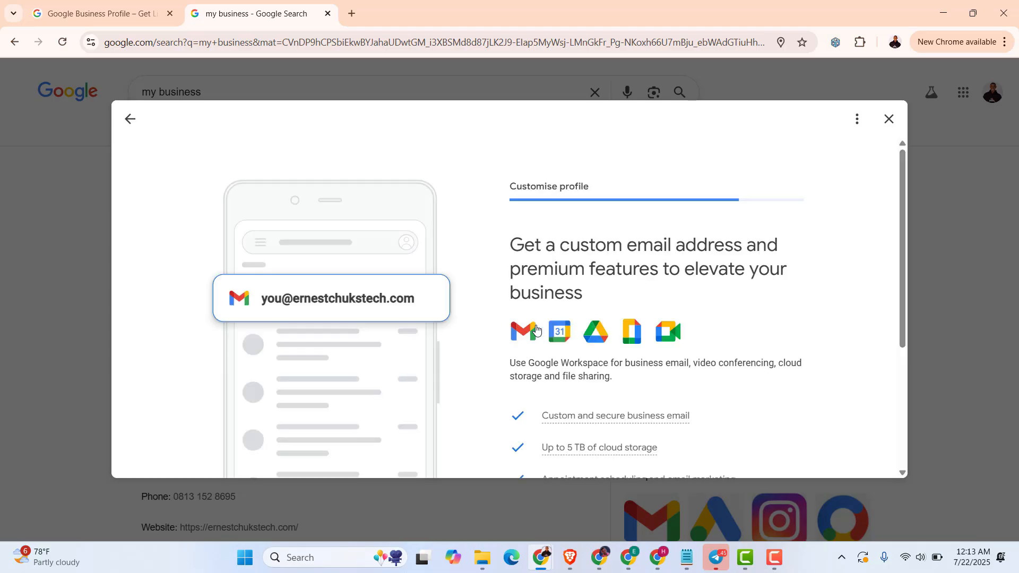
pyautogui.scroll(-4, 537, 339)
pyautogui.click(534, 359)
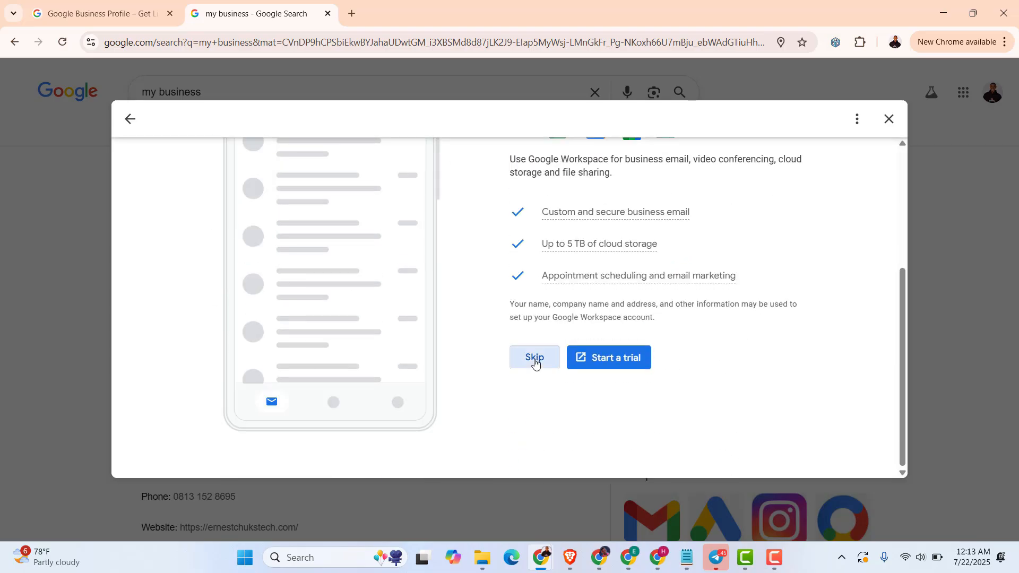
pyautogui.click(540, 377)
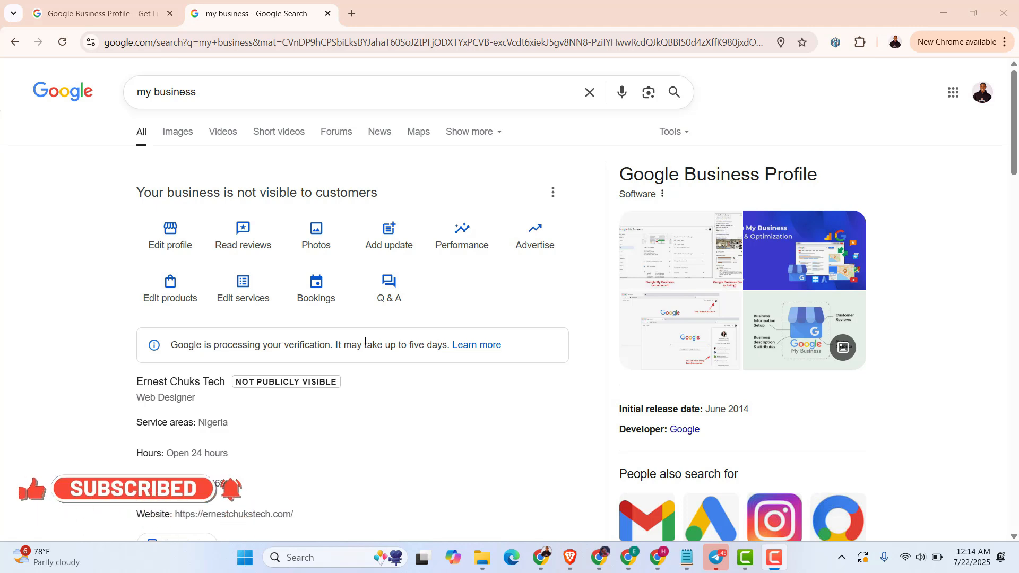
pyautogui.scroll(-1, 365, 342)
pyautogui.scroll(1, 365, 342)
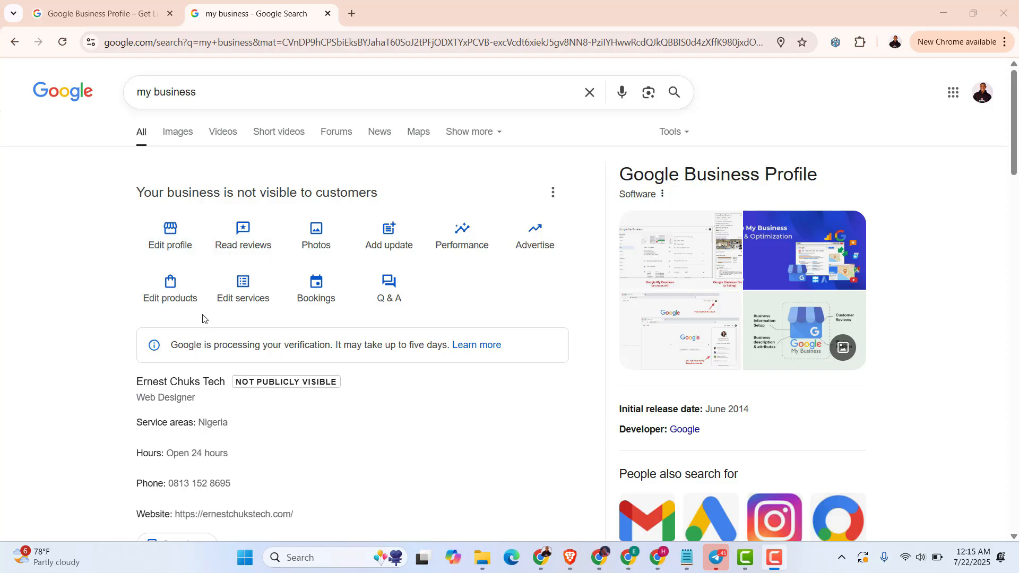
pyautogui.click(173, 247)
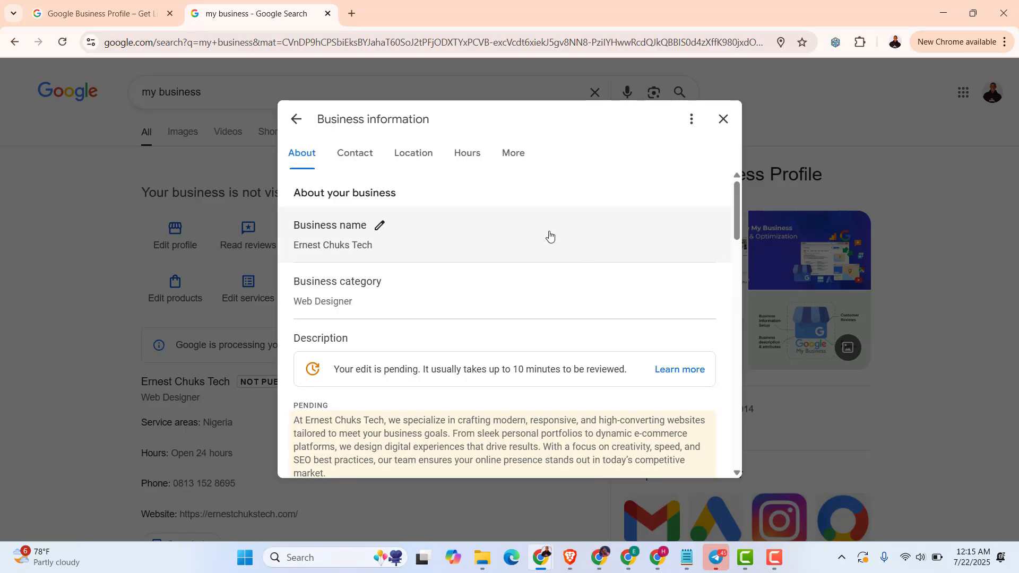
pyautogui.scroll(-2, 501, 318)
pyautogui.scroll(-3, 501, 331)
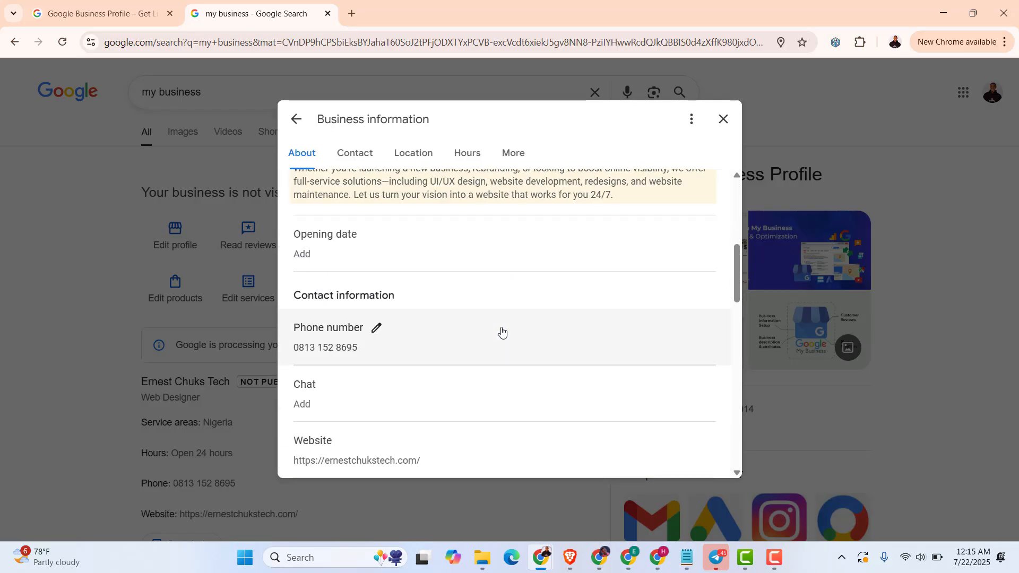
pyautogui.scroll(5, 500, 332)
pyautogui.scroll(-2, 501, 332)
pyautogui.scroll(3, 500, 331)
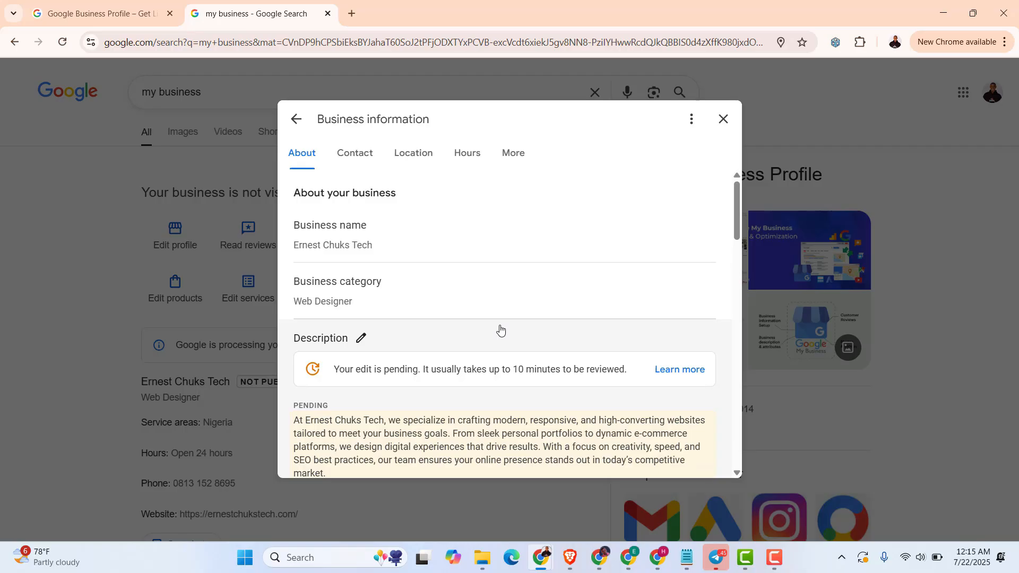
pyautogui.scroll(-10, 421, 276)
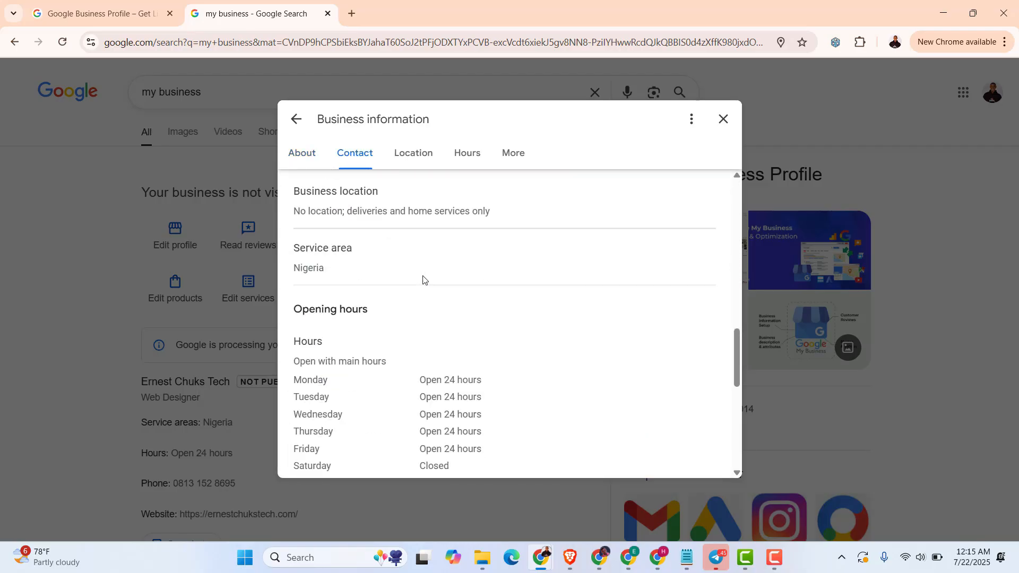
pyautogui.scroll(-6, 418, 318)
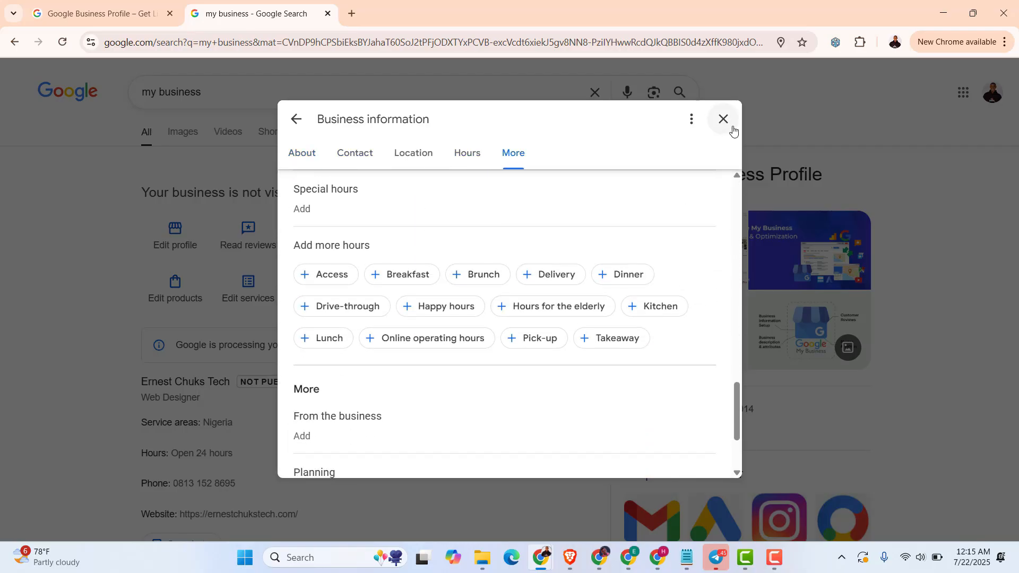
pyautogui.rightClick(583, 345)
pyautogui.click(636, 425)
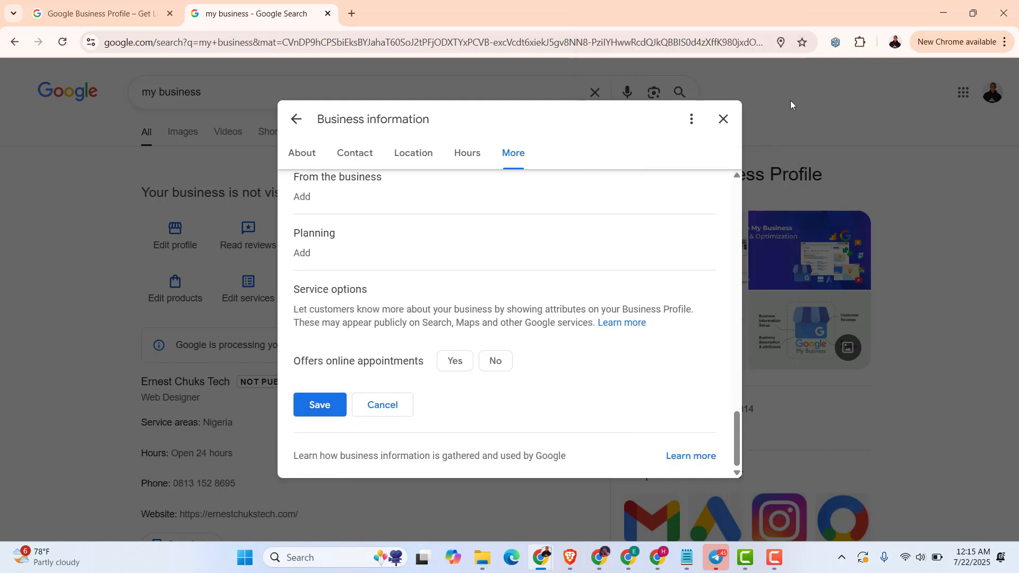
pyautogui.click(724, 120)
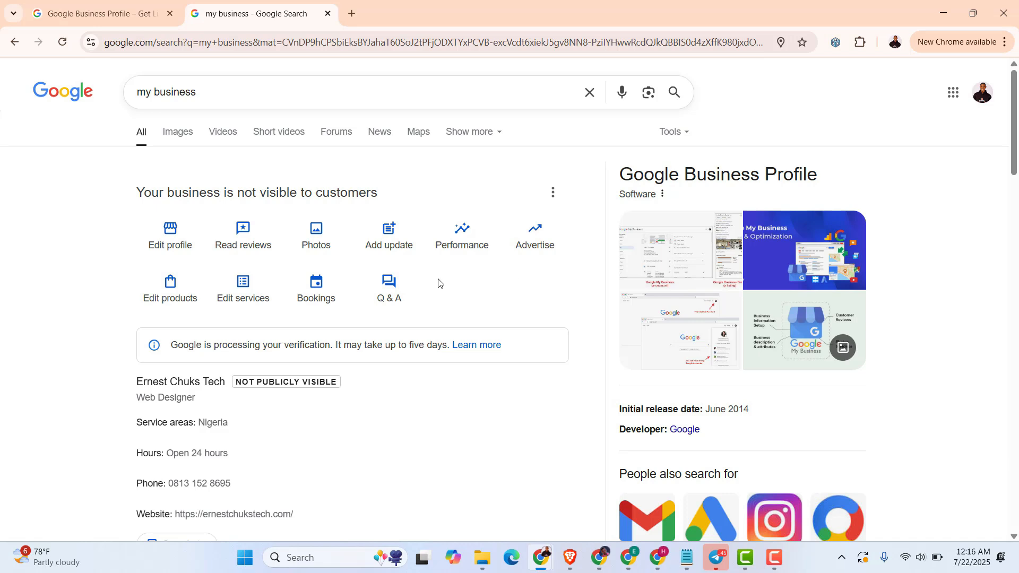
pyautogui.click(168, 298)
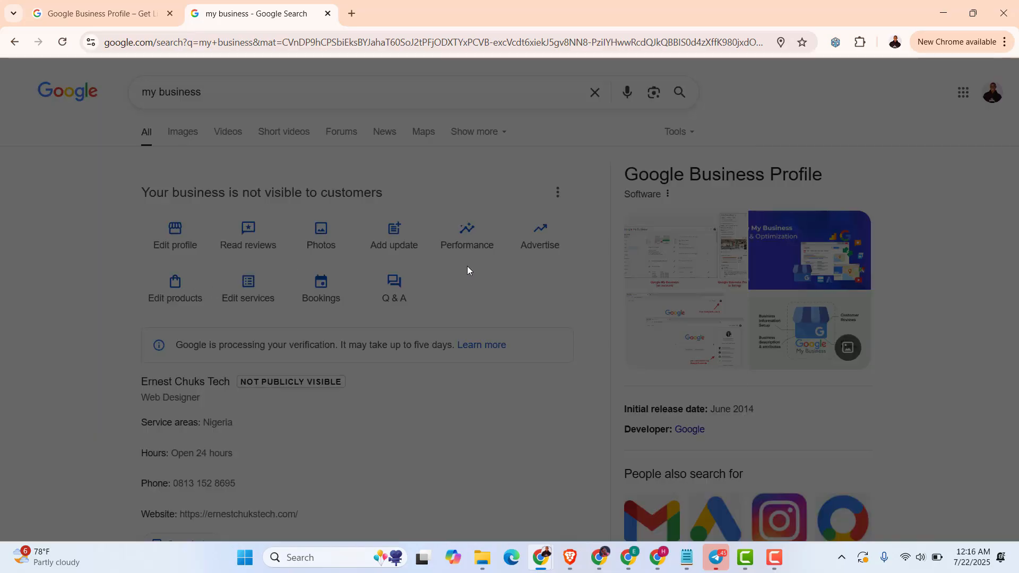
pyautogui.scroll(-1, 537, 355)
pyautogui.scroll(1, 533, 360)
pyautogui.scroll(-1, 493, 337)
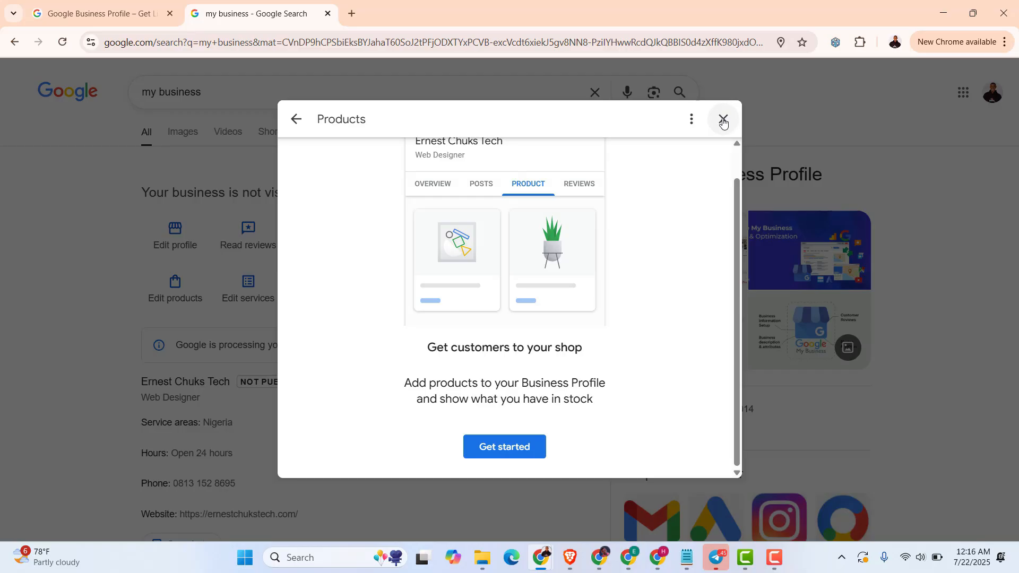
pyautogui.click(723, 122)
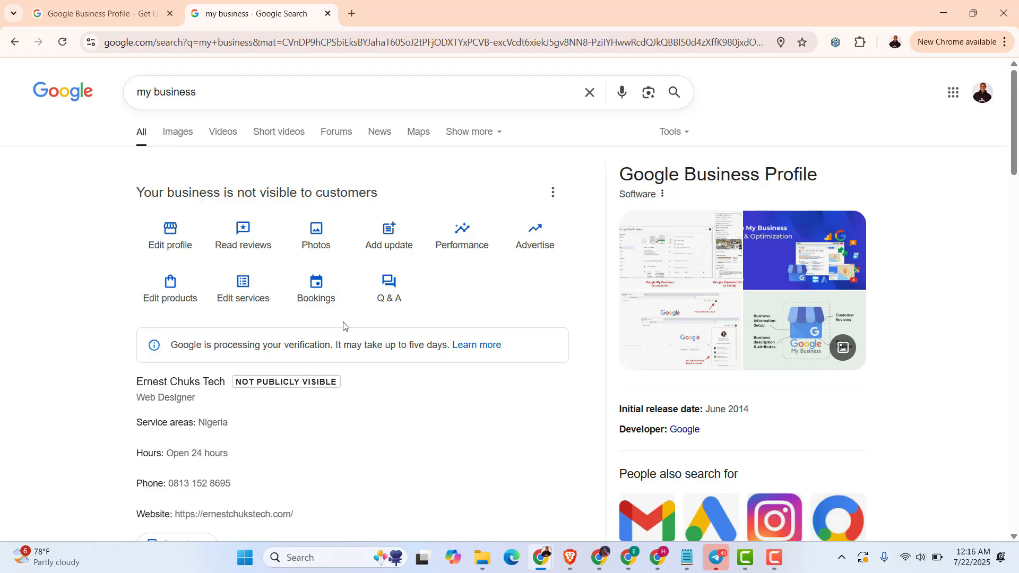
pyautogui.click(312, 303)
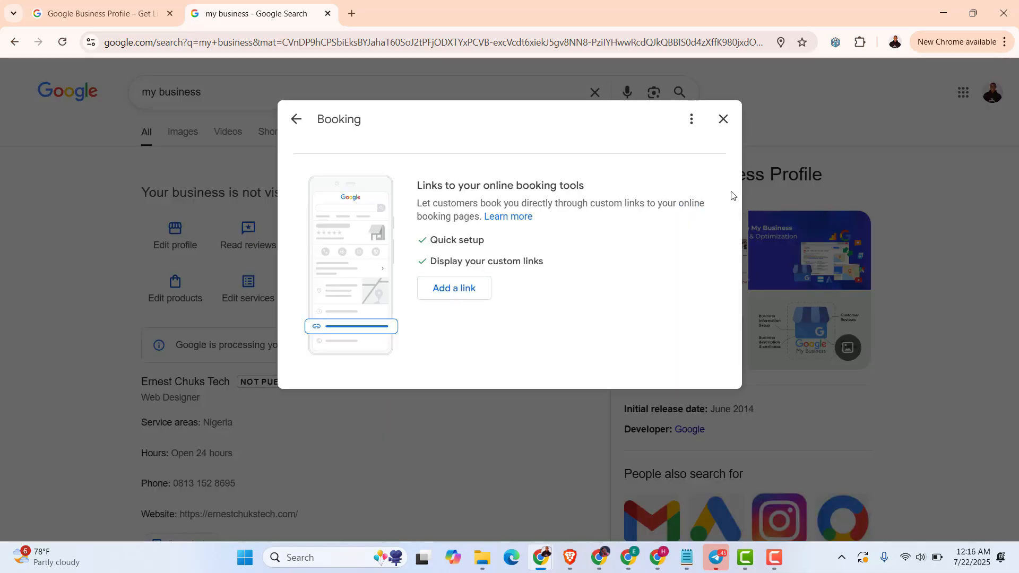
pyautogui.click(724, 120)
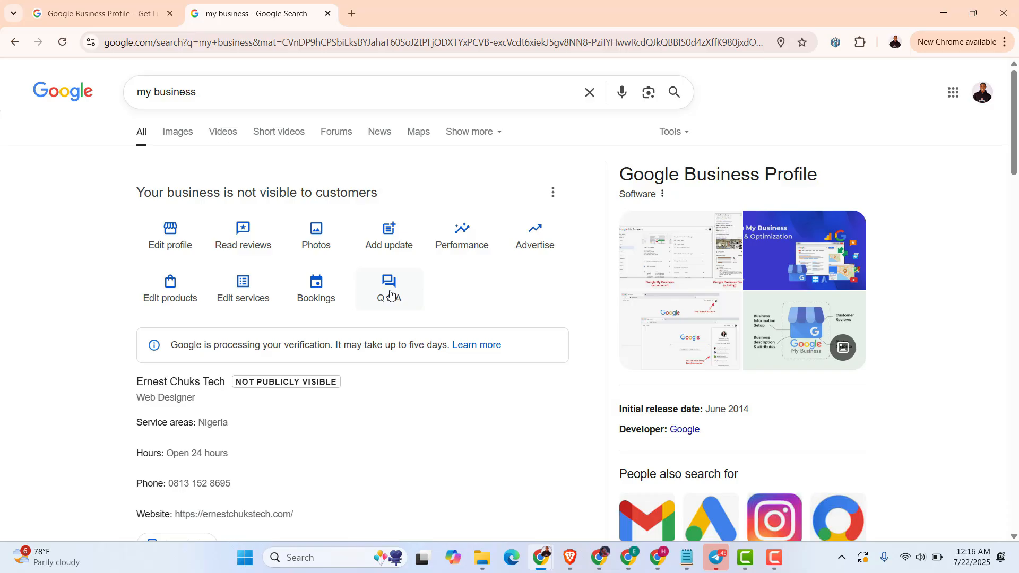
pyautogui.scroll(-4, 339, 332)
pyautogui.scroll(4, 340, 332)
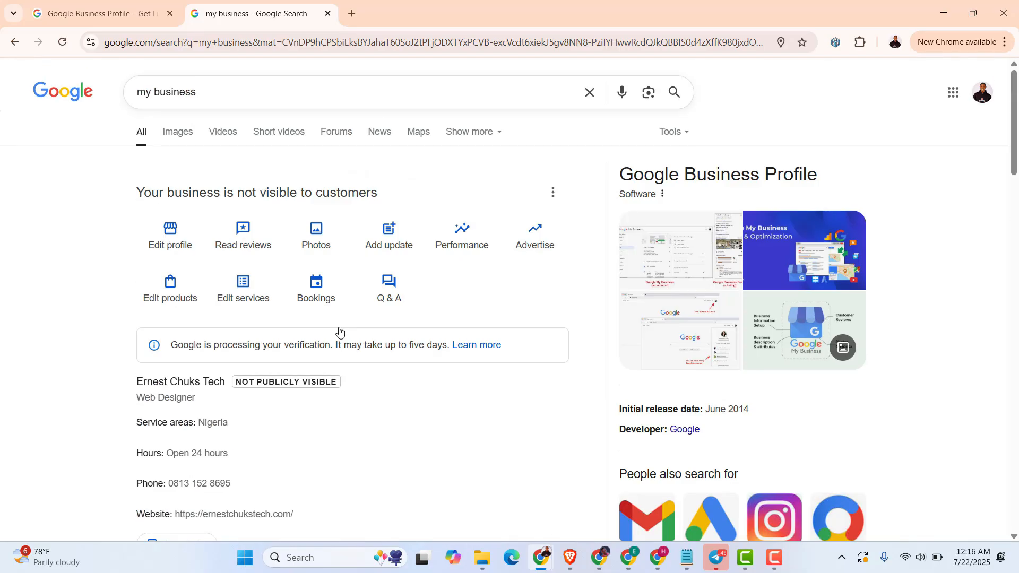